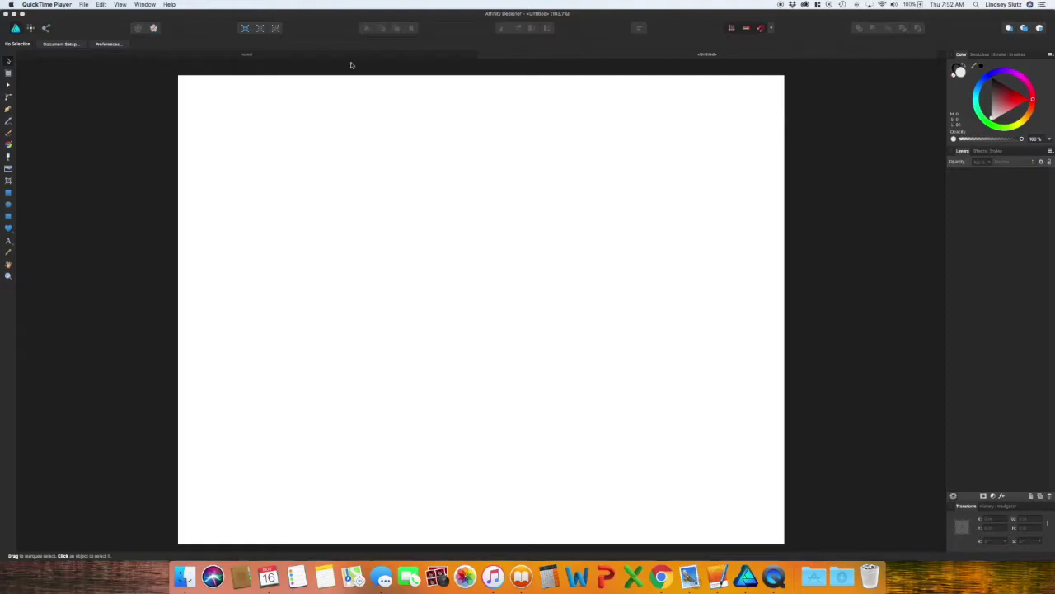
# Step: Bring Affinity Designer forward and return to the blank Untitled document
pyautogui.click(296, 59)
pyautogui.click(296, 59)
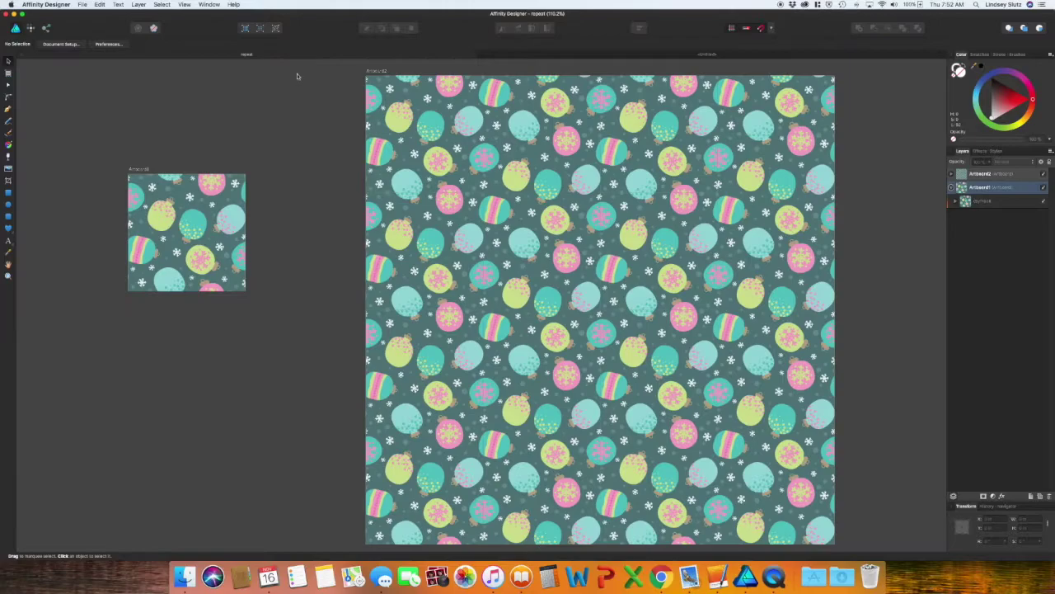
pyautogui.click(692, 54)
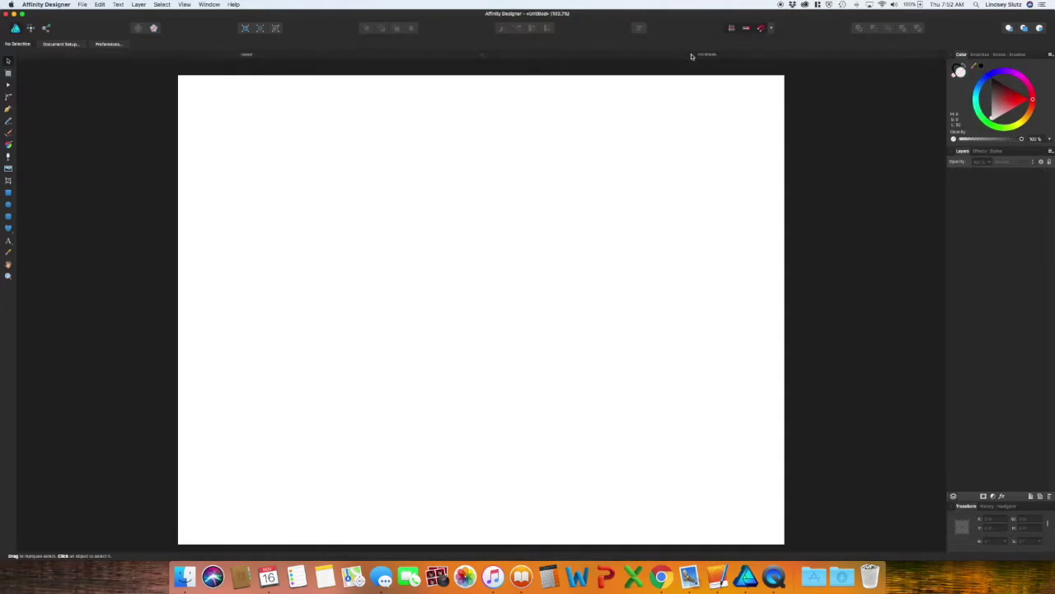
# Step: Draw a square, a circle to its right, and a tall rectangle beside the circle
pyautogui.click(8, 192)
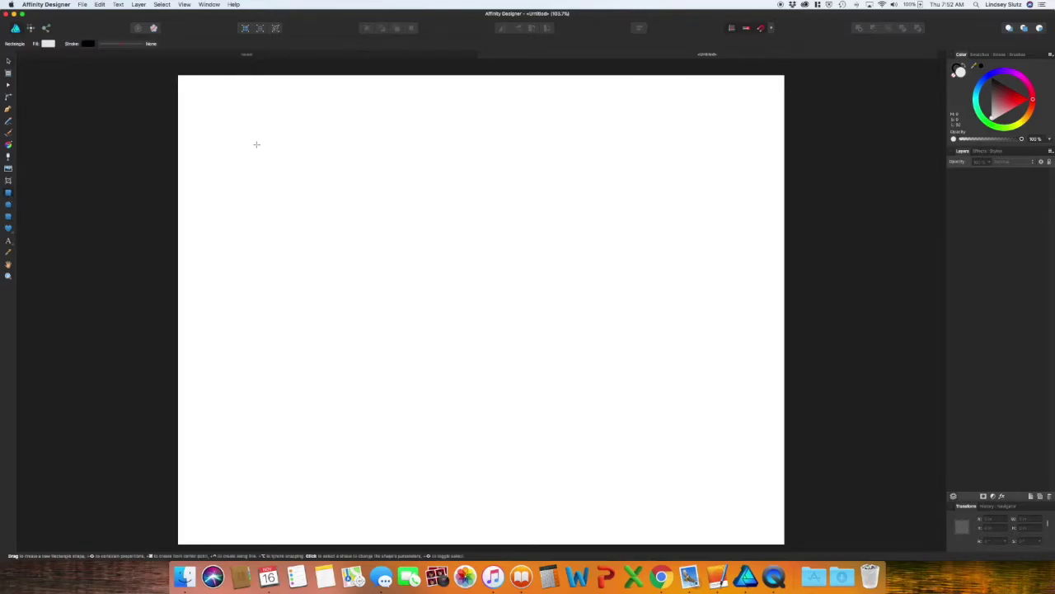
pyautogui.moveTo(257, 145); pyautogui.dragTo(404, 287)
pyautogui.click(8, 205)
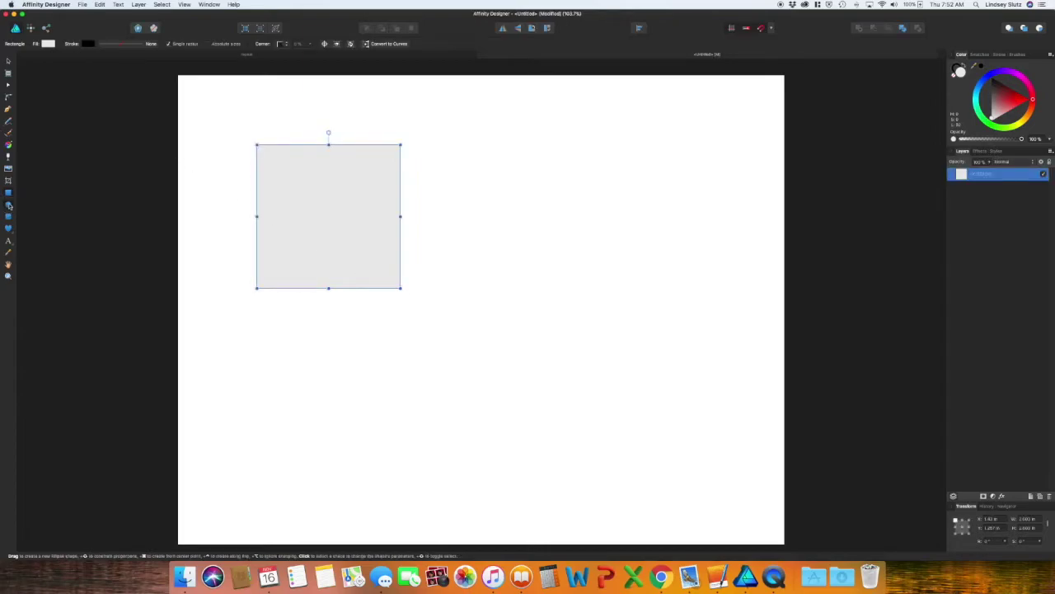
pyautogui.moveTo(445, 145); pyautogui.dragTo(595, 295)
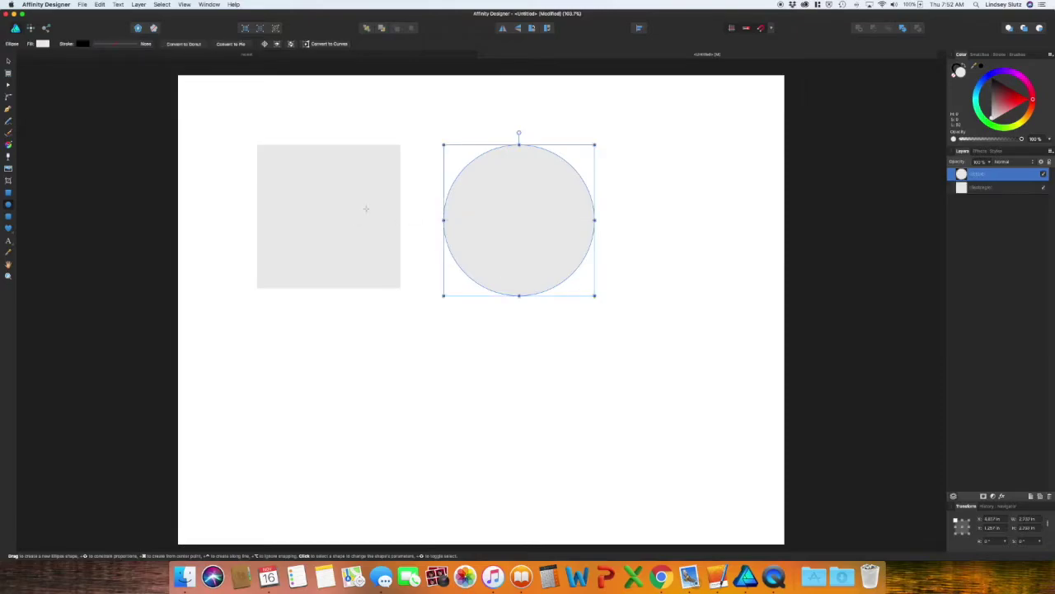
pyautogui.click(8, 193)
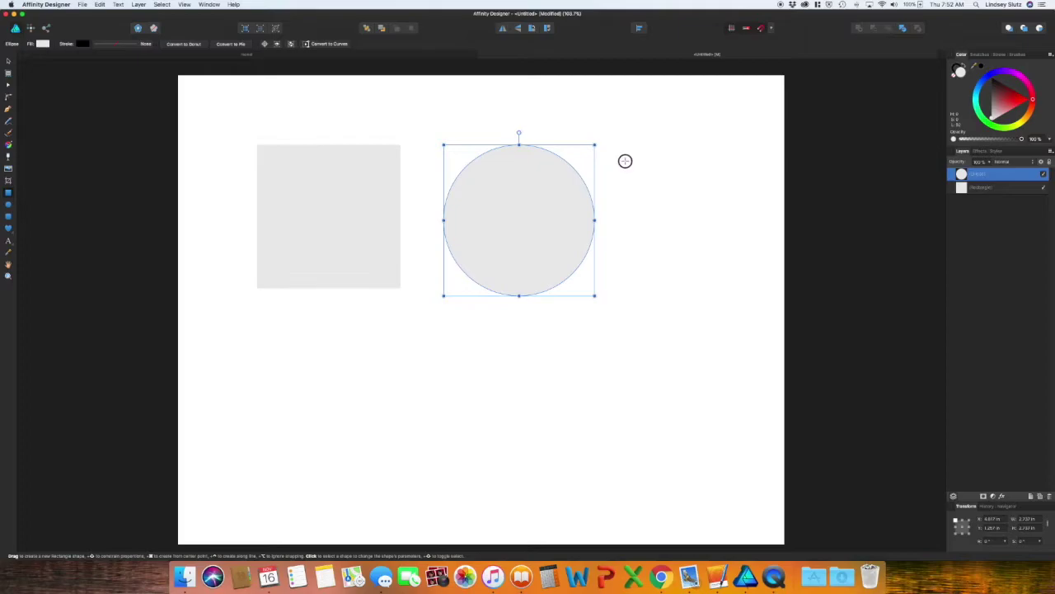
pyautogui.moveTo(623, 156); pyautogui.dragTo(754, 345)
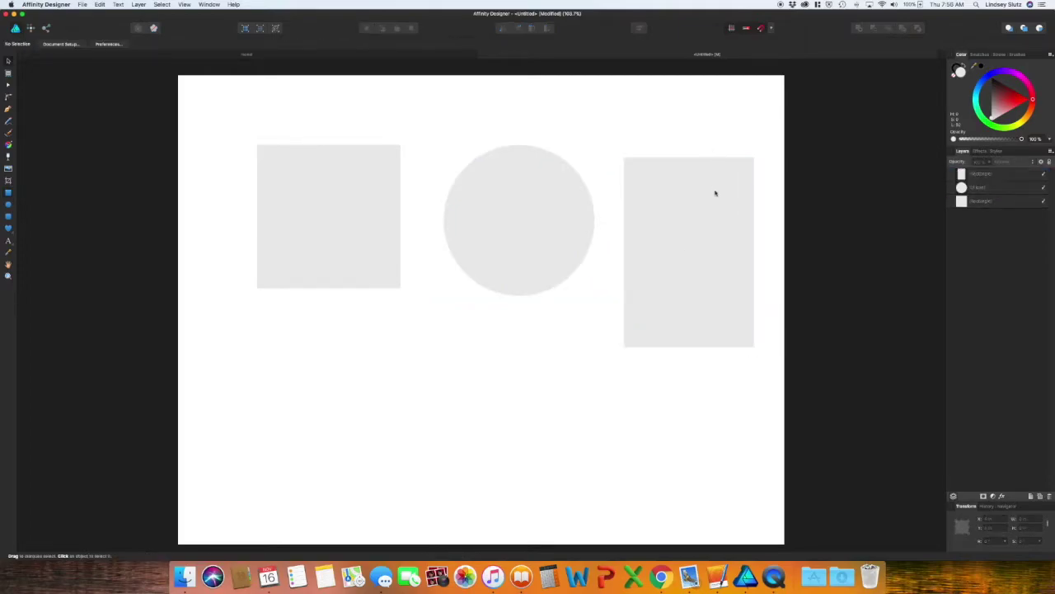
# Step: Duplicate the tall rectangle and shorten the copy to its lower half
pyautogui.press('v')
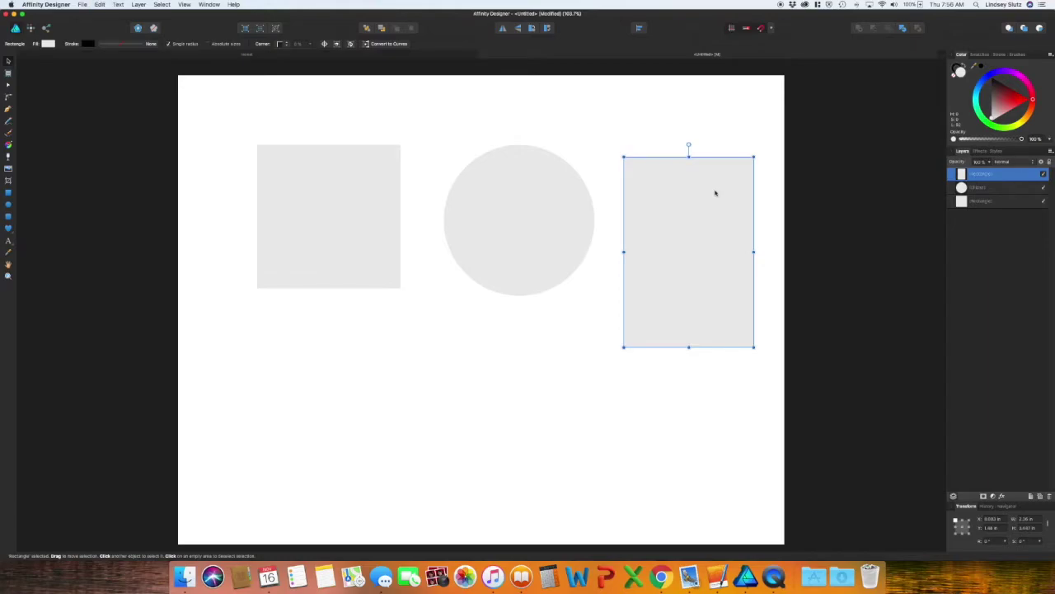
pyautogui.press('super+c')
pyautogui.press('super+v')
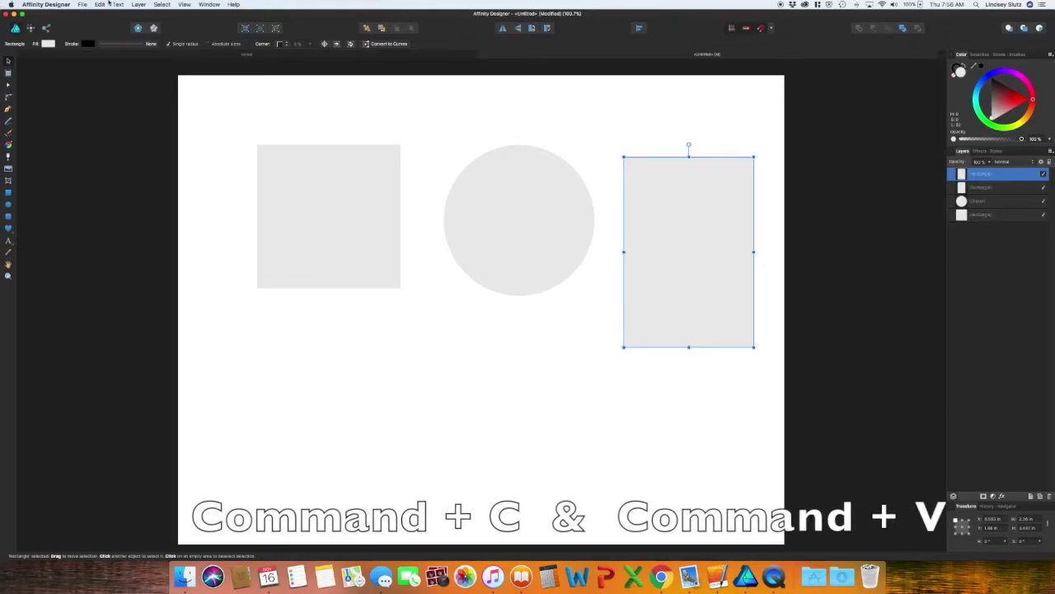
pyautogui.click(99, 5)
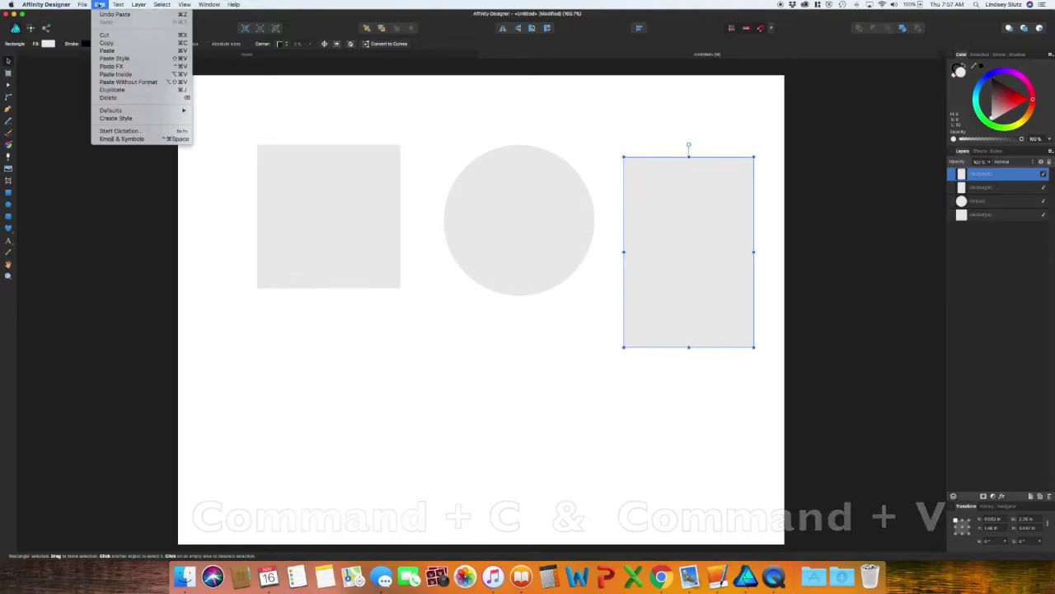
pyautogui.press('Escape')
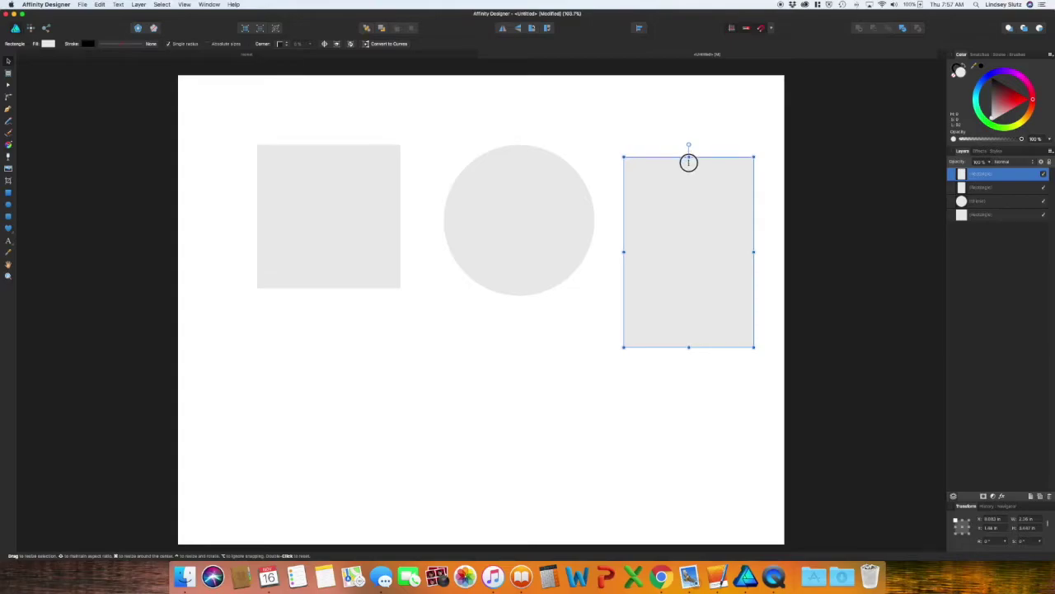
pyautogui.moveTo(688, 158); pyautogui.dragTo(691, 251)
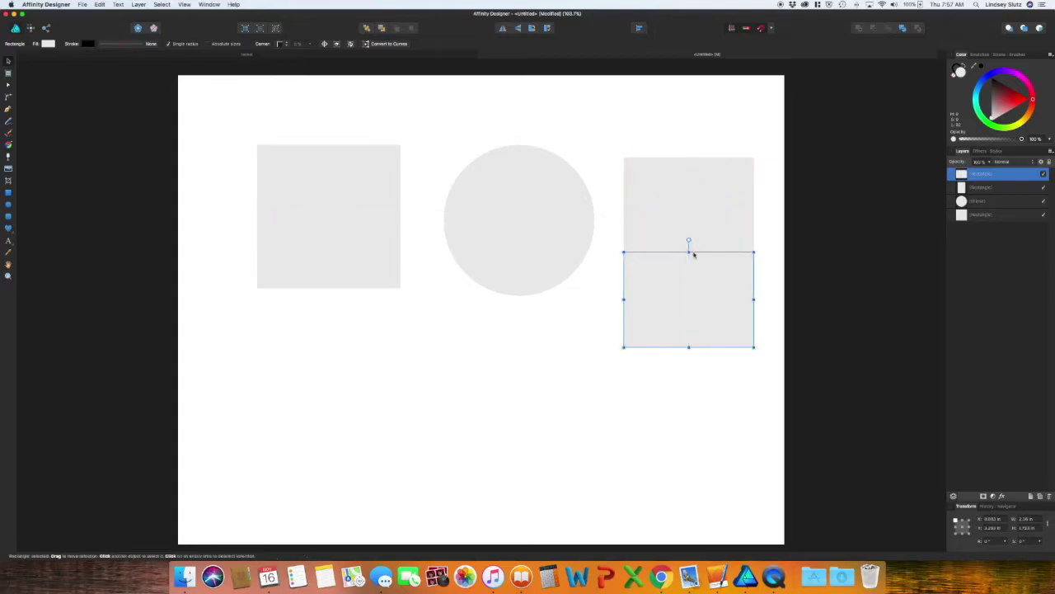
pyautogui.click(775, 233)
pyautogui.click(727, 205)
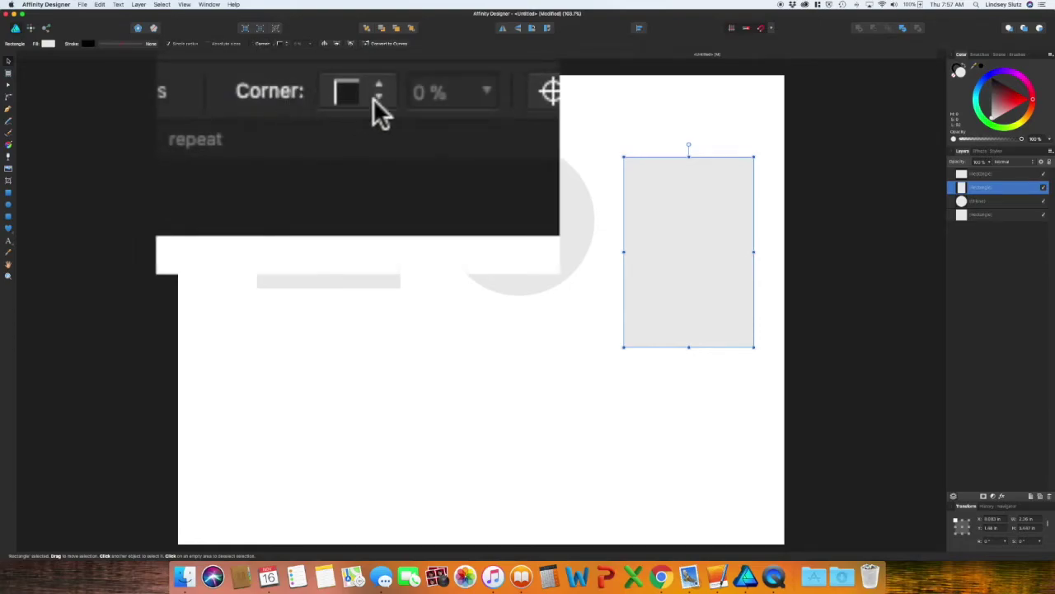
# Step: Give the full-height rectangle straight chamfered corners and merge both rectangles with Add
pyautogui.click(380, 94)
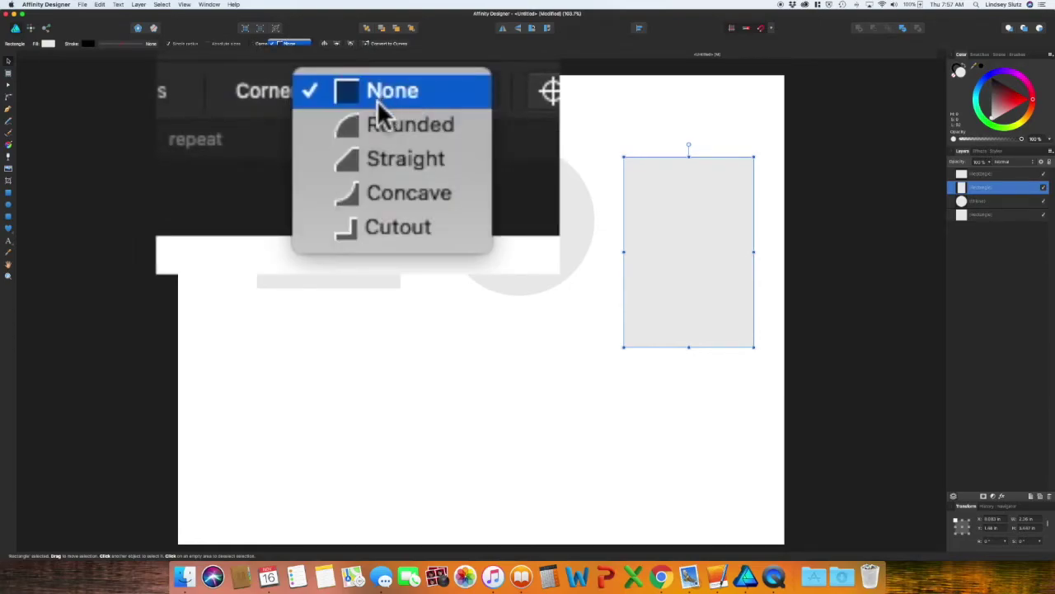
pyautogui.click(398, 158)
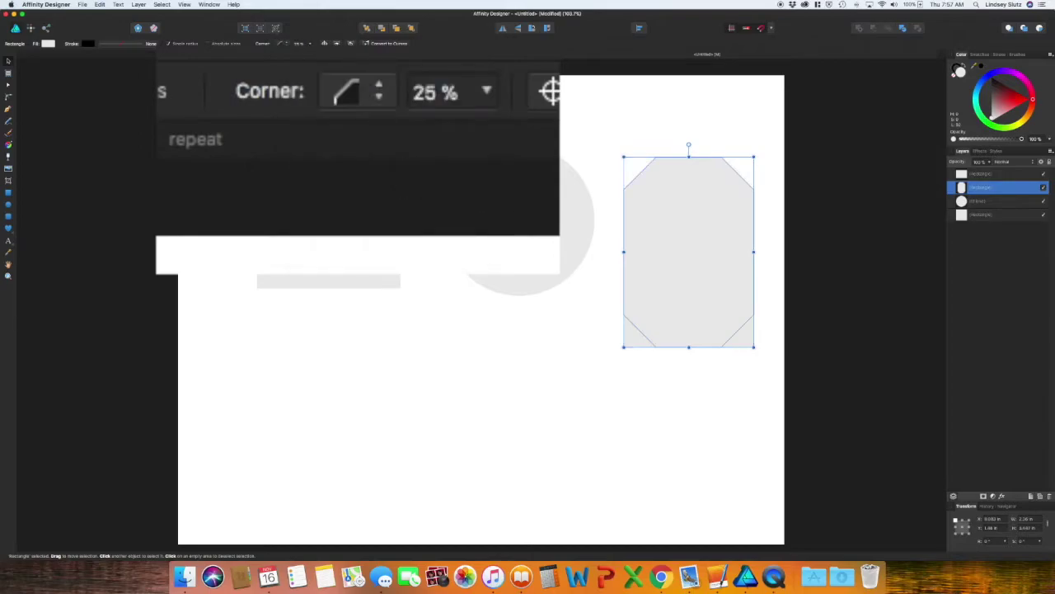
pyautogui.click(616, 132)
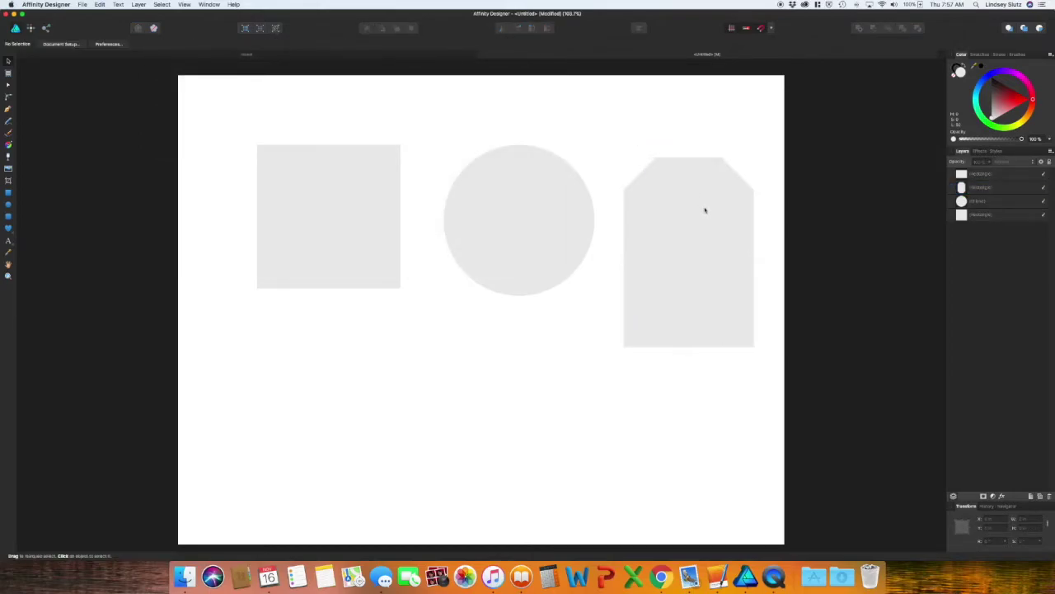
pyautogui.click(716, 303)
pyautogui.keyDown('shift'); pyautogui.click(718, 220); pyautogui.keyUp('shift')
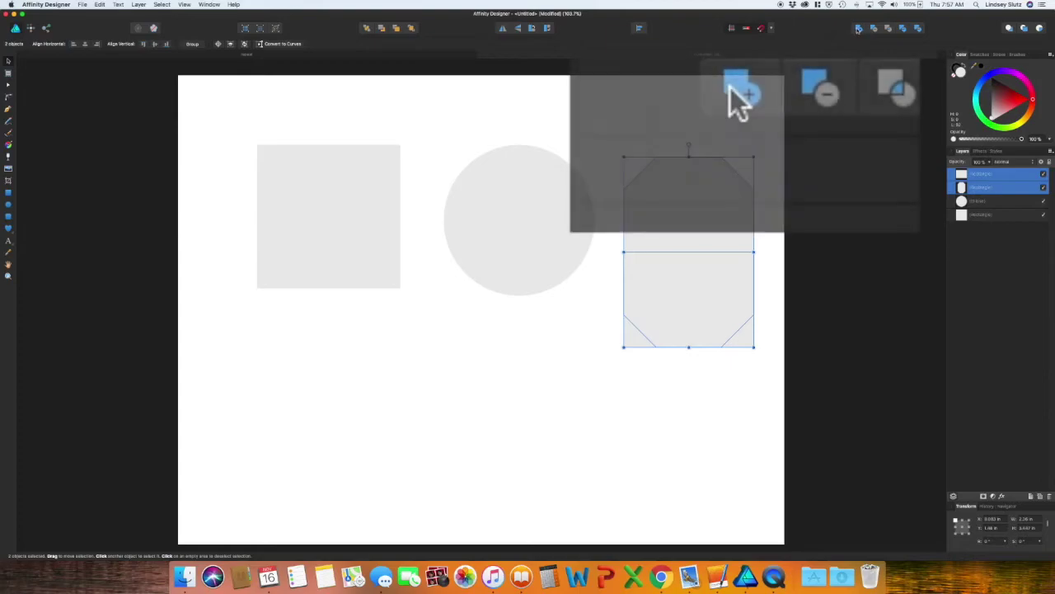
pyautogui.click(858, 29)
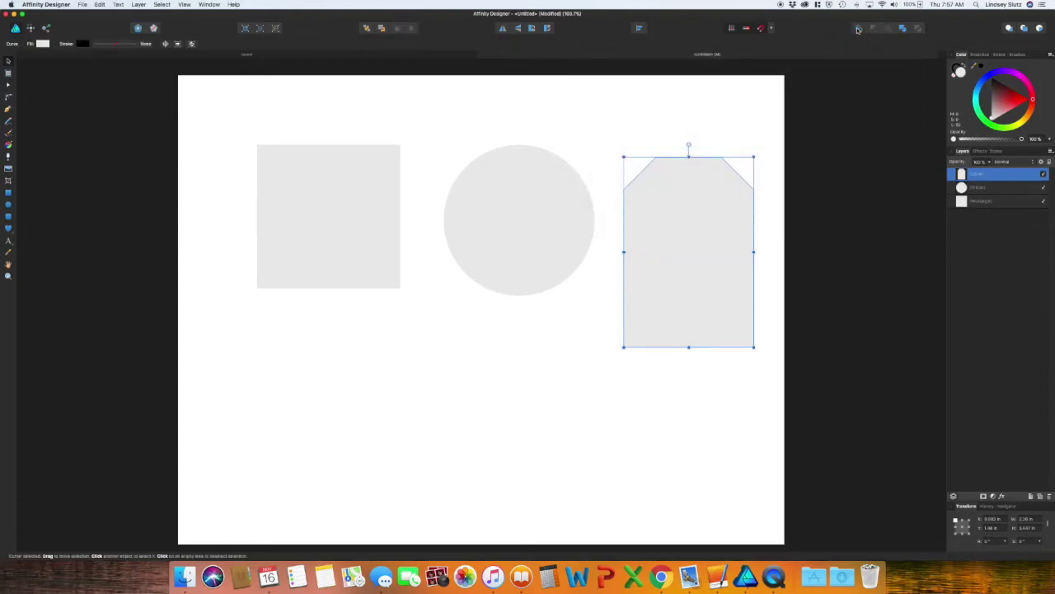
pyautogui.click(750, 110)
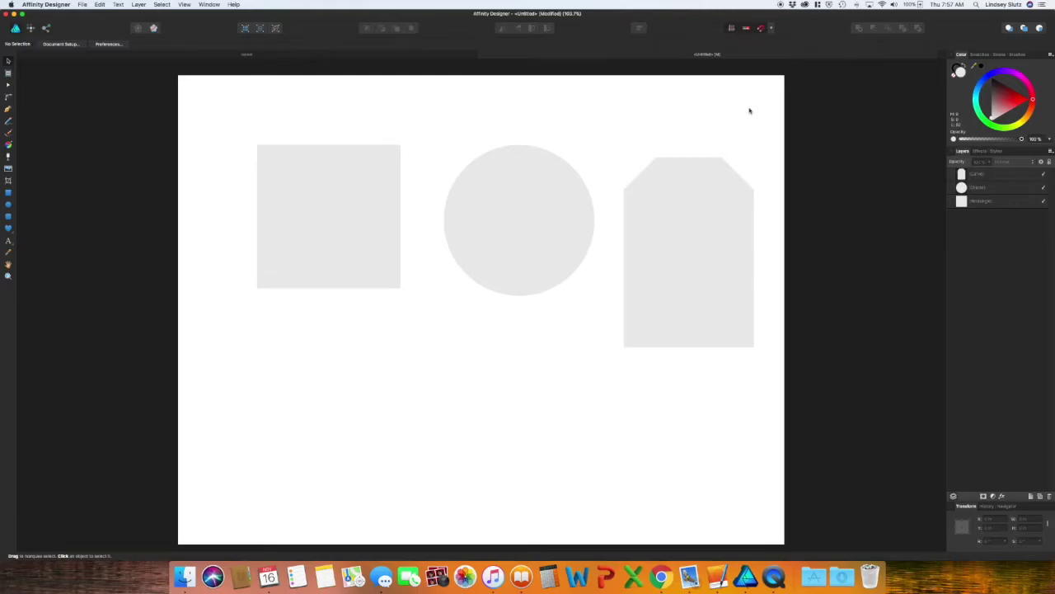
pyautogui.click(379, 163)
# Step: Rotate the square 45° into a diamond and nudge it slightly left and down
pyautogui.moveTo(404, 141); pyautogui.dragTo(420, 212)
pyautogui.click(391, 311)
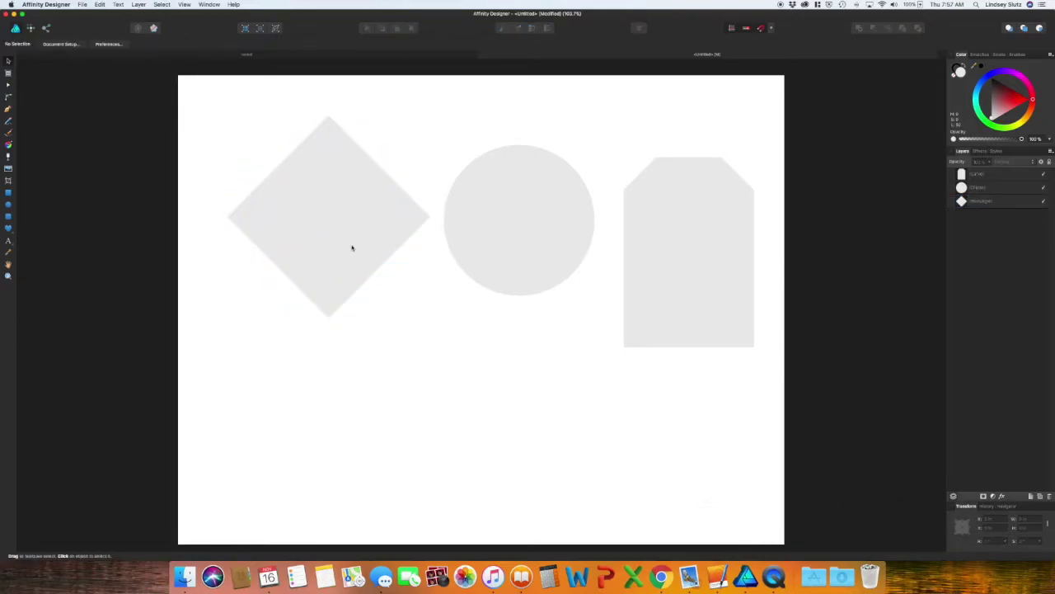
pyautogui.moveTo(352, 247); pyautogui.dragTo(340, 251)
pyautogui.click(384, 318)
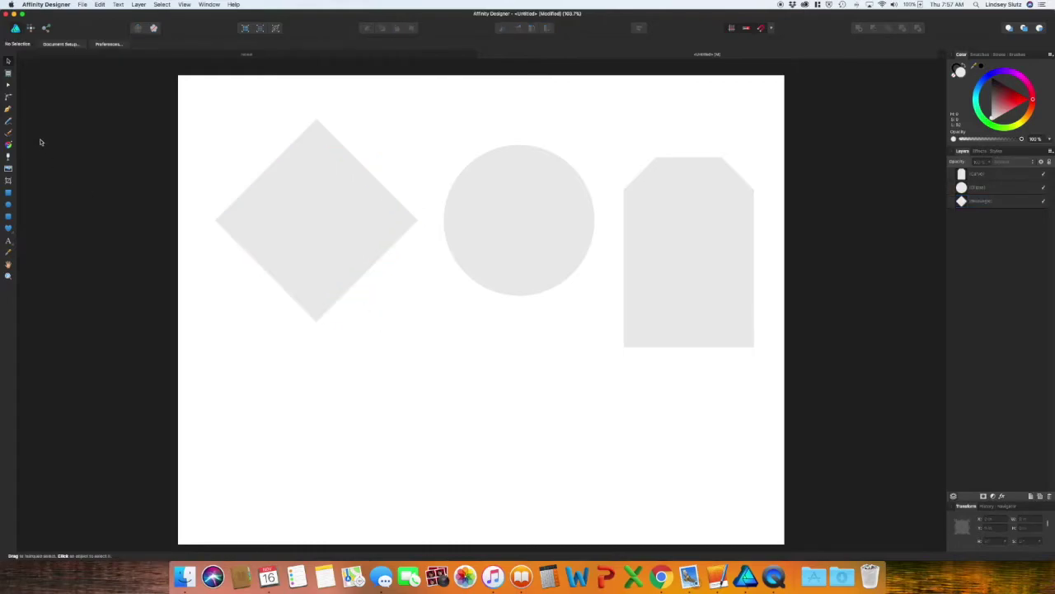
# Step: Draw a small circle at the diamond's top tip and Subtract it to punch a hole
pyautogui.click(8, 204)
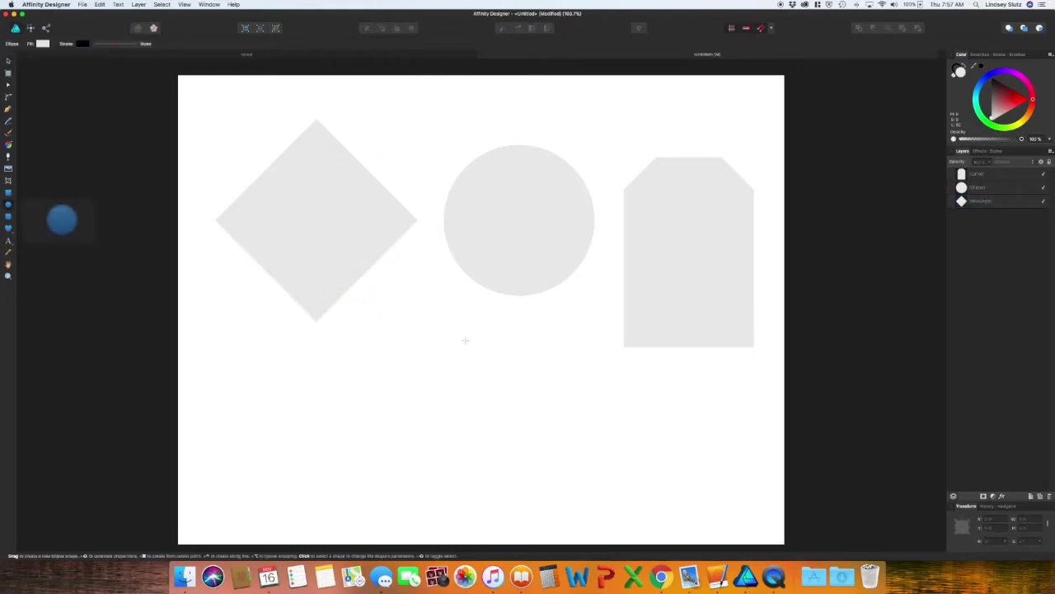
pyautogui.moveTo(456, 342); pyautogui.dragTo(335, 165)
pyautogui.press('v')
pyautogui.click(462, 356)
pyautogui.click(378, 143)
pyautogui.keyDown('shift'); pyautogui.click(337, 167); pyautogui.keyUp('shift')
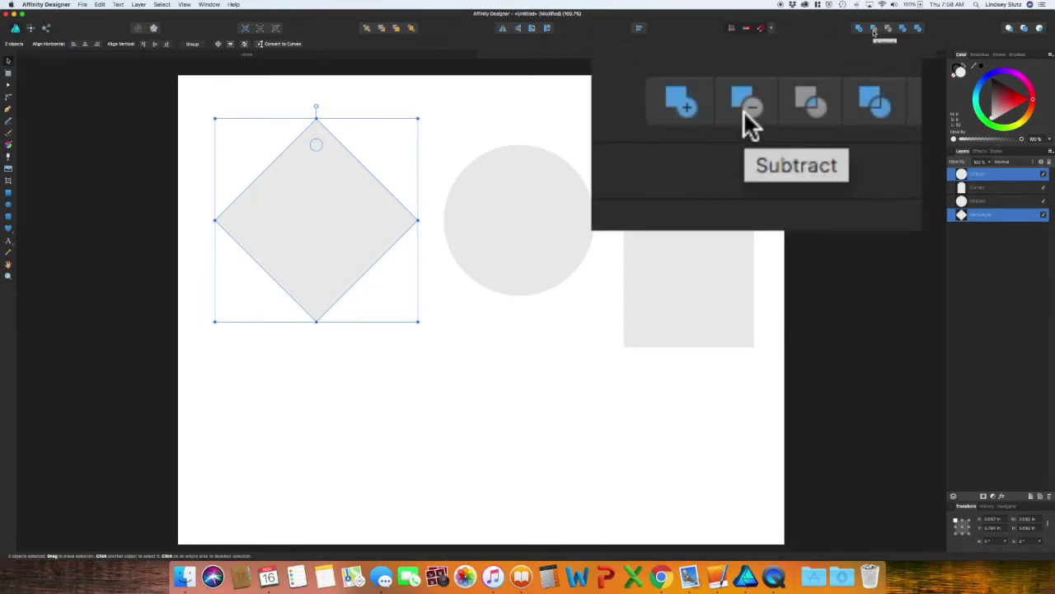
pyautogui.click(873, 29)
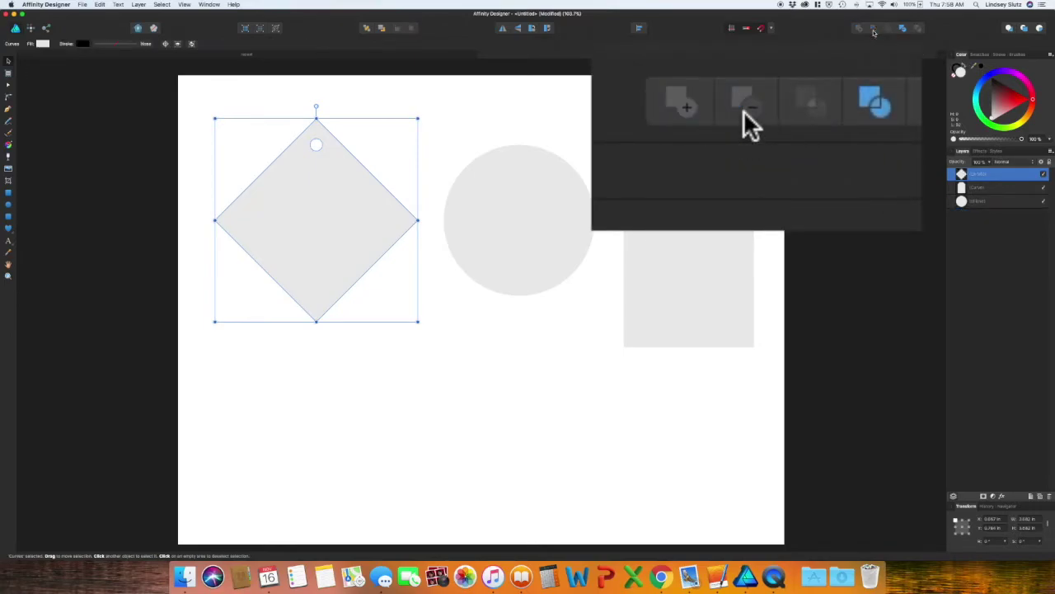
pyautogui.click(549, 136)
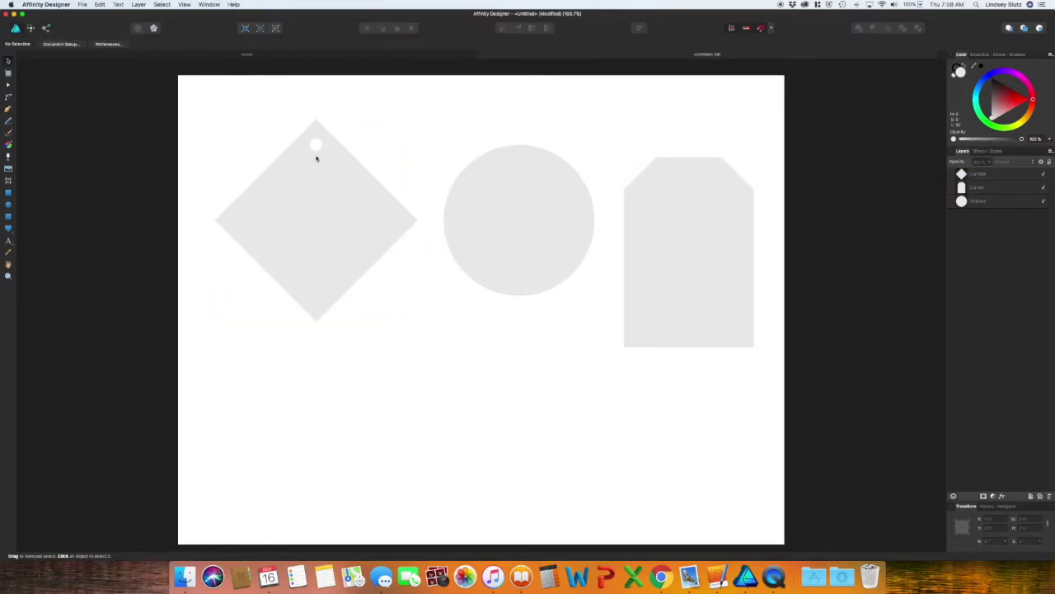
pyautogui.click(8, 205)
# Step: Subtract small circles from the tops of the tag and the big circle to punch holes
pyautogui.moveTo(556, 337); pyautogui.dragTo(658, 174)
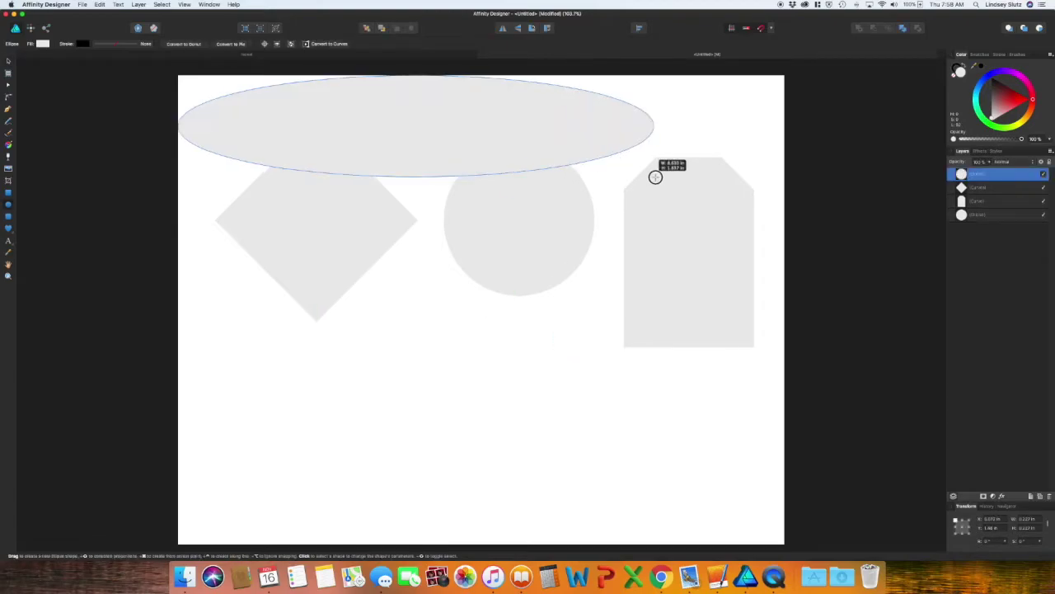
pyautogui.press('super+z')
pyautogui.moveTo(518, 146); pyautogui.dragTo(685, 156)
pyautogui.click(685, 161)
pyautogui.press('super+alt+s')
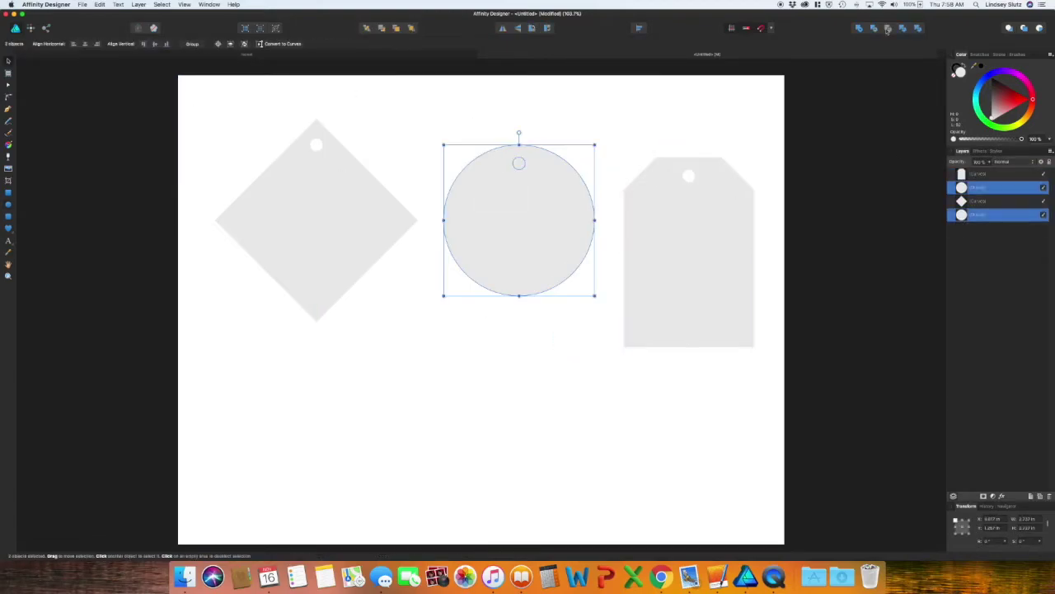
pyautogui.click(558, 104)
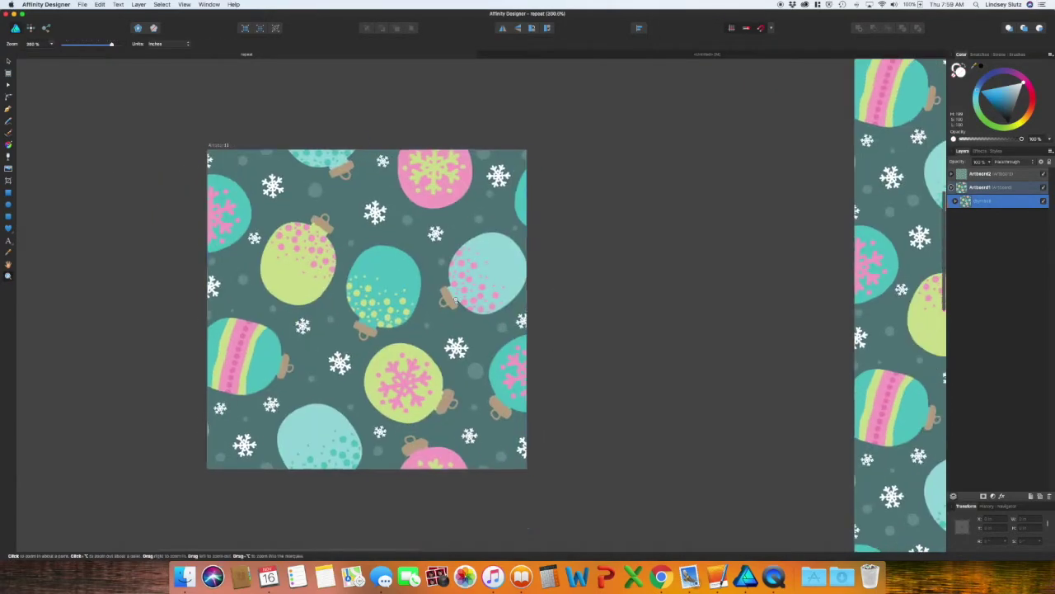
# Step: Select the ornaments and white snowflake in the repeat pattern and bring them into Untitled
pyautogui.click(543, 299)
pyautogui.click(382, 279)
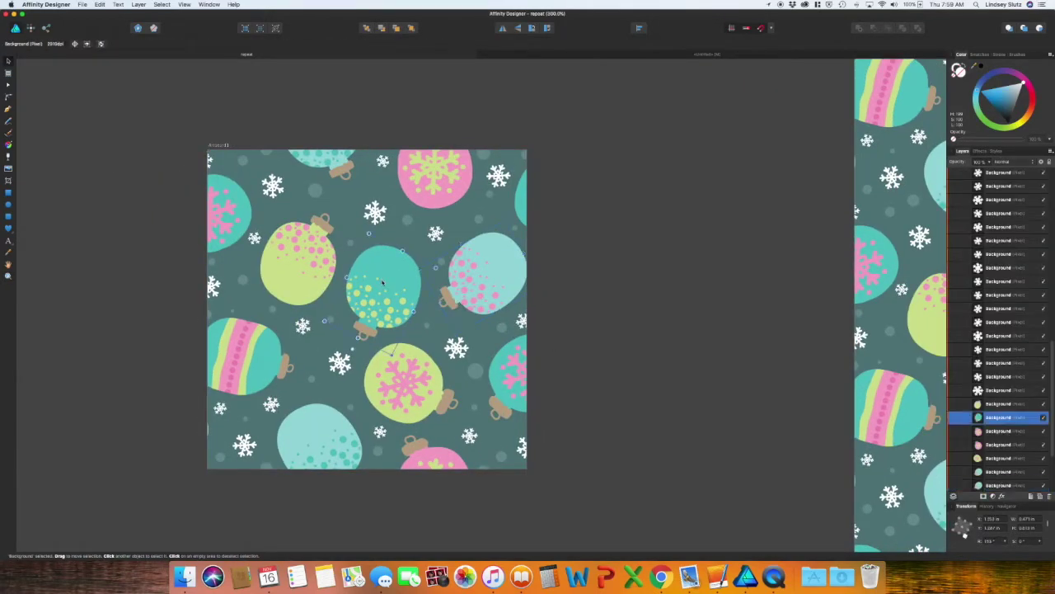
pyautogui.keyDown('shift'); pyautogui.click(318, 267); pyautogui.keyUp('shift')
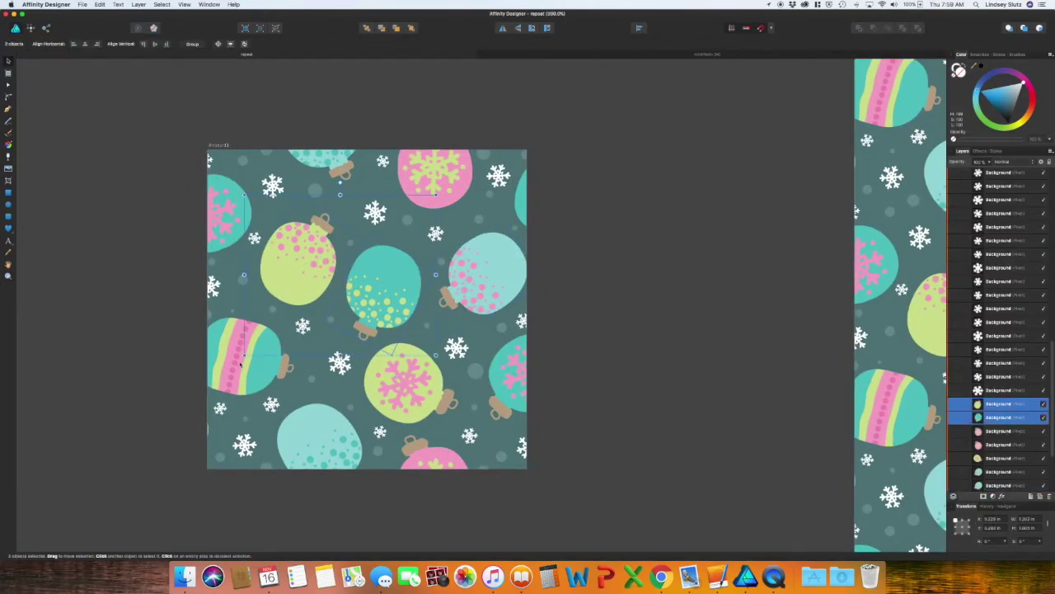
pyautogui.keyDown('shift'); pyautogui.click(241, 363); pyautogui.keyUp('shift')
pyautogui.keyDown('shift'); pyautogui.click(325, 436); pyautogui.keyUp('shift')
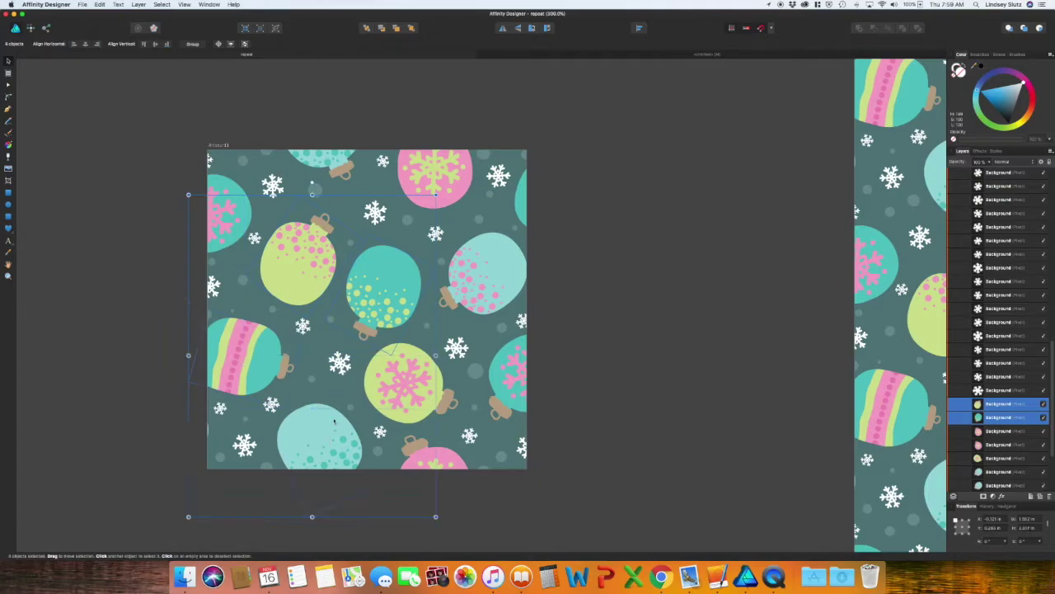
pyautogui.keyDown('shift'); pyautogui.click(396, 400); pyautogui.keyUp('shift')
pyautogui.keyDown('shift'); pyautogui.click(456, 348); pyautogui.keyUp('shift')
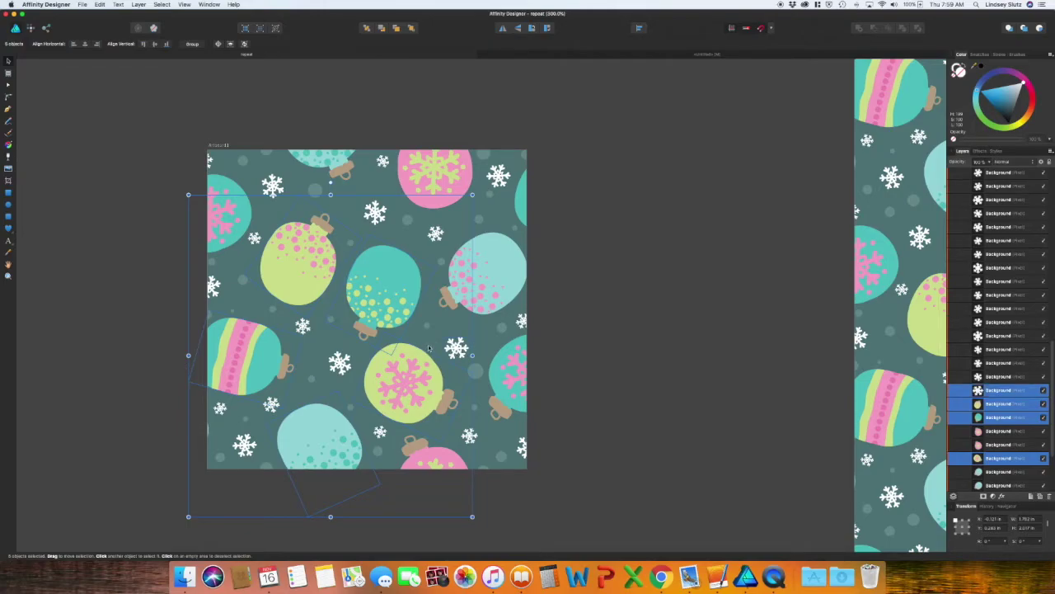
pyautogui.click(596, 57)
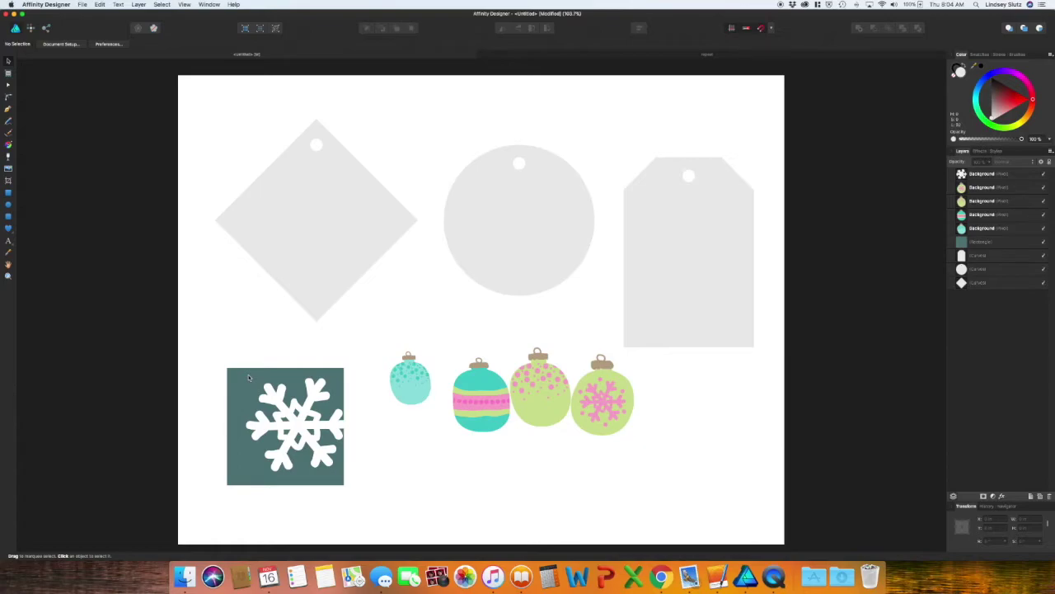
# Step: Fill the grey circle with teal sampled from the snowflake square
pyautogui.click(515, 242)
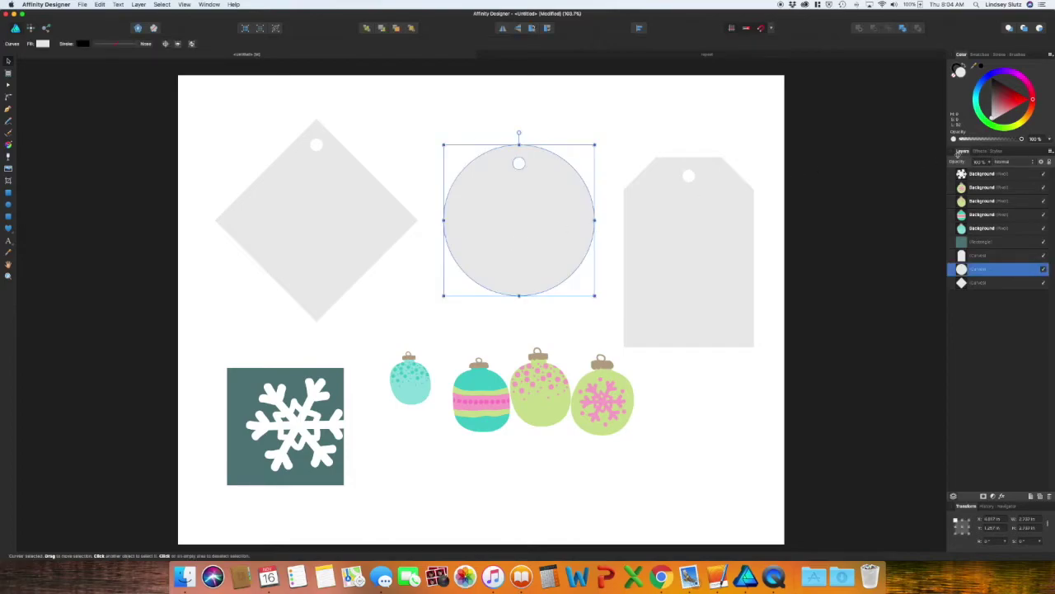
pyautogui.moveTo(973, 65); pyautogui.dragTo(254, 376)
pyautogui.click(982, 69)
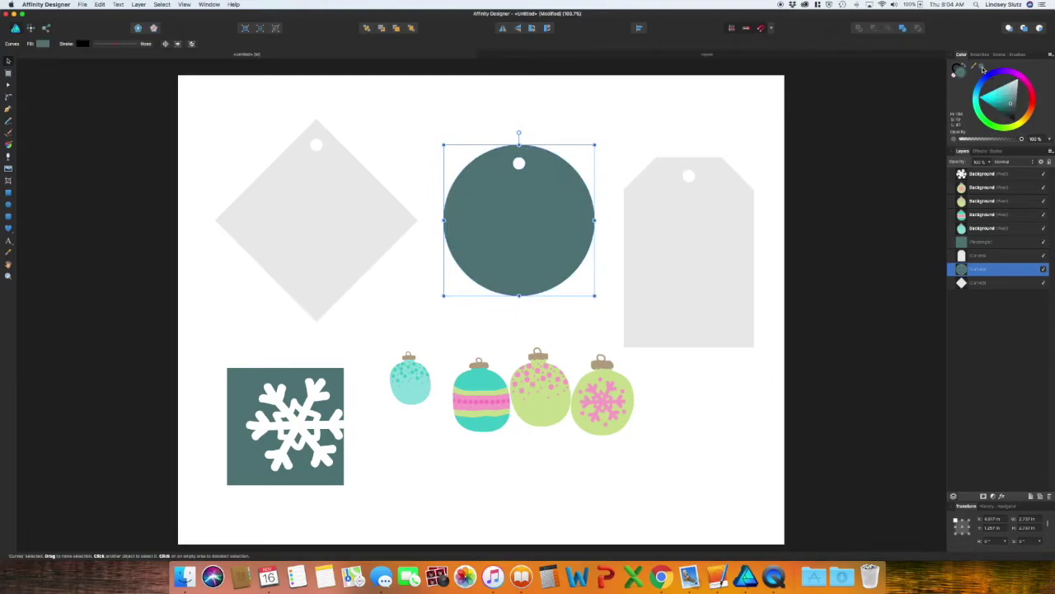
pyautogui.click(962, 77)
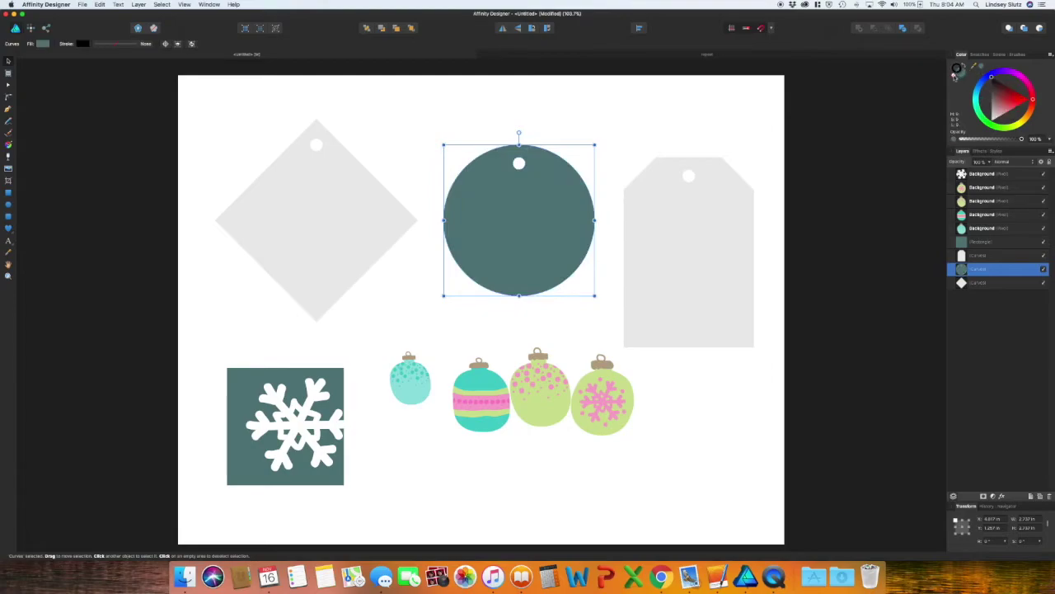
pyautogui.click(961, 76)
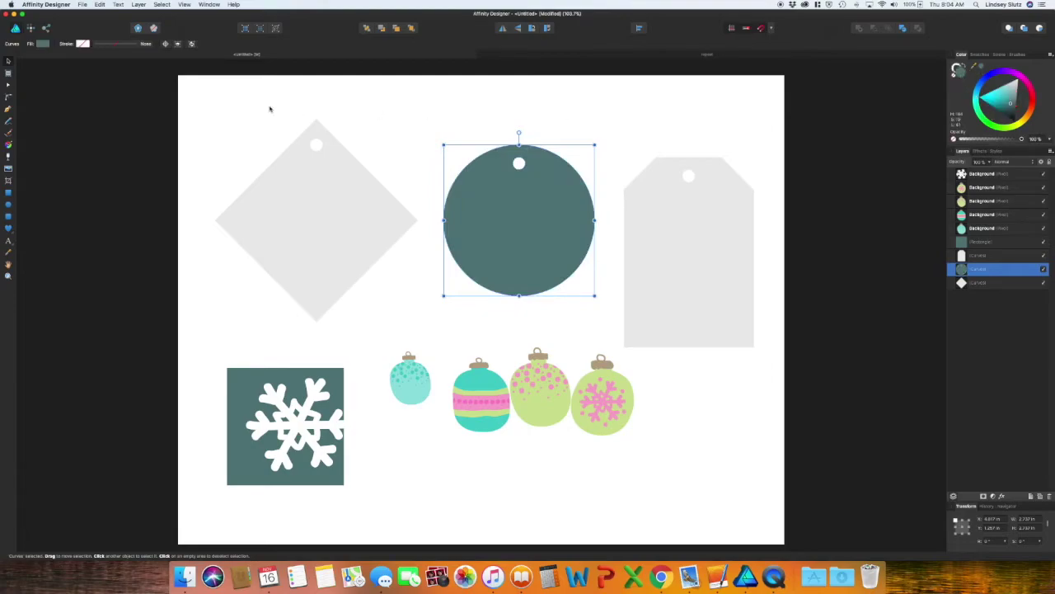
pyautogui.click(429, 106)
# Step: Move the snowflake onto the teal circle and enlarge it
pyautogui.moveTo(310, 407); pyautogui.dragTo(534, 260)
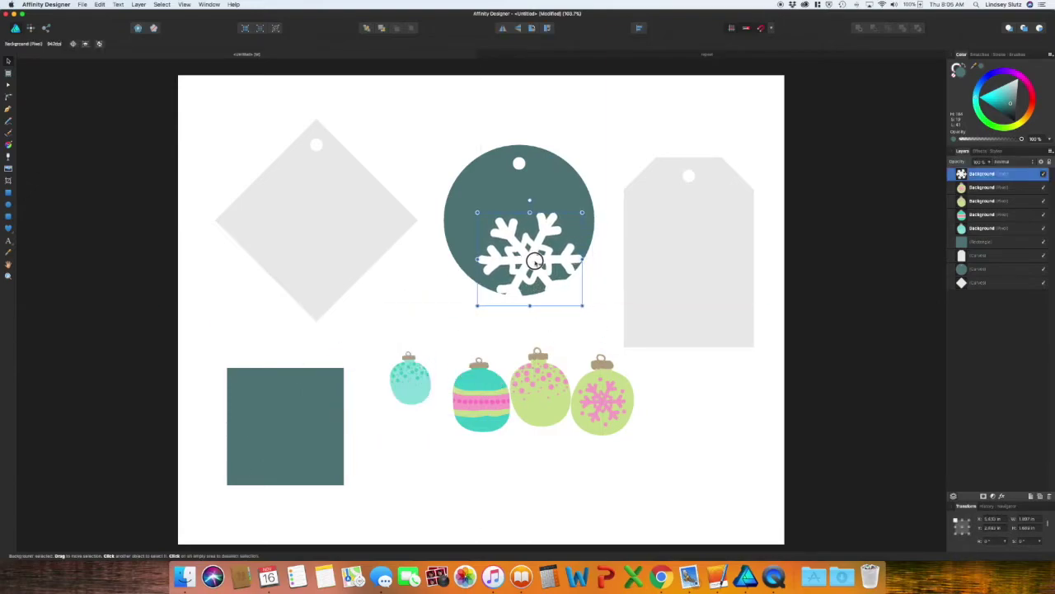
pyautogui.moveTo(583, 306); pyautogui.dragTo(623, 342)
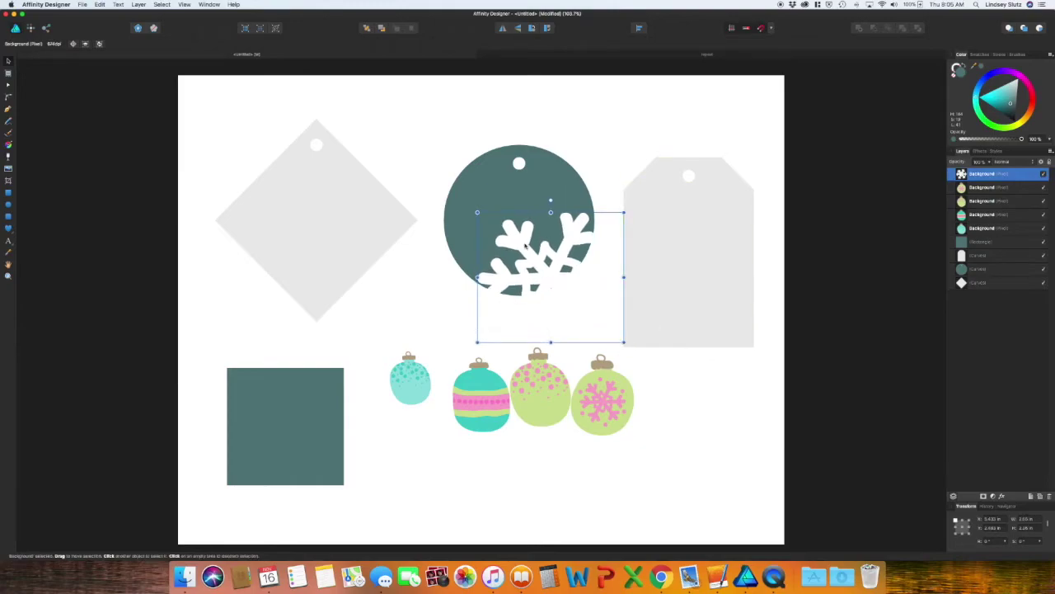
pyautogui.moveTo(525, 246); pyautogui.dragTo(526, 245)
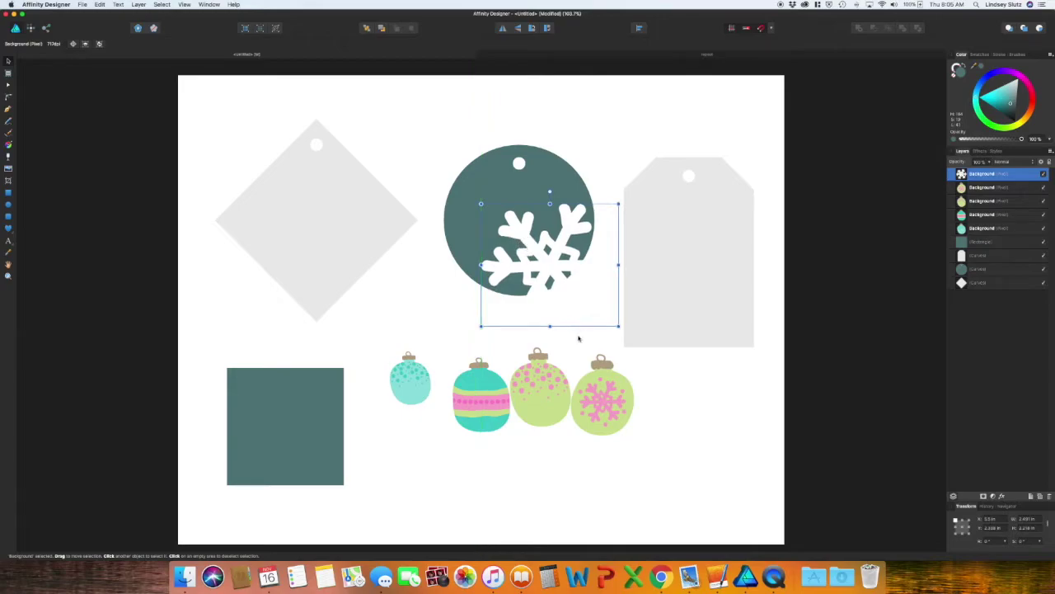
pyautogui.click(578, 338)
pyautogui.click(559, 260)
pyautogui.moveTo(561, 259); pyautogui.dragTo(565, 295)
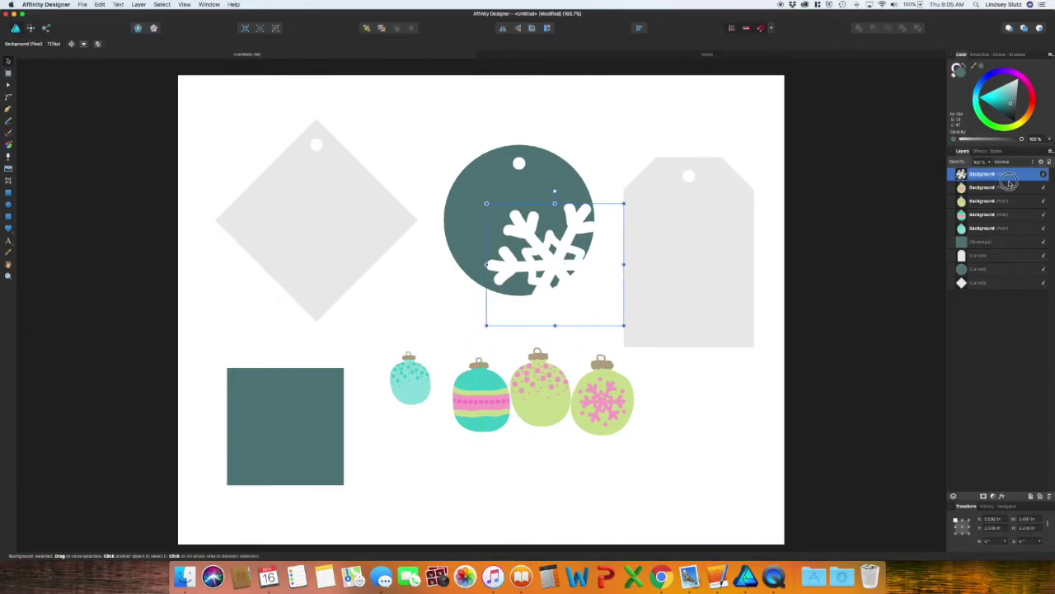
# Step: Clip the snowflake inside the circle and fade it to about 21% opacity
pyautogui.moveTo(1007, 175); pyautogui.dragTo(975, 271)
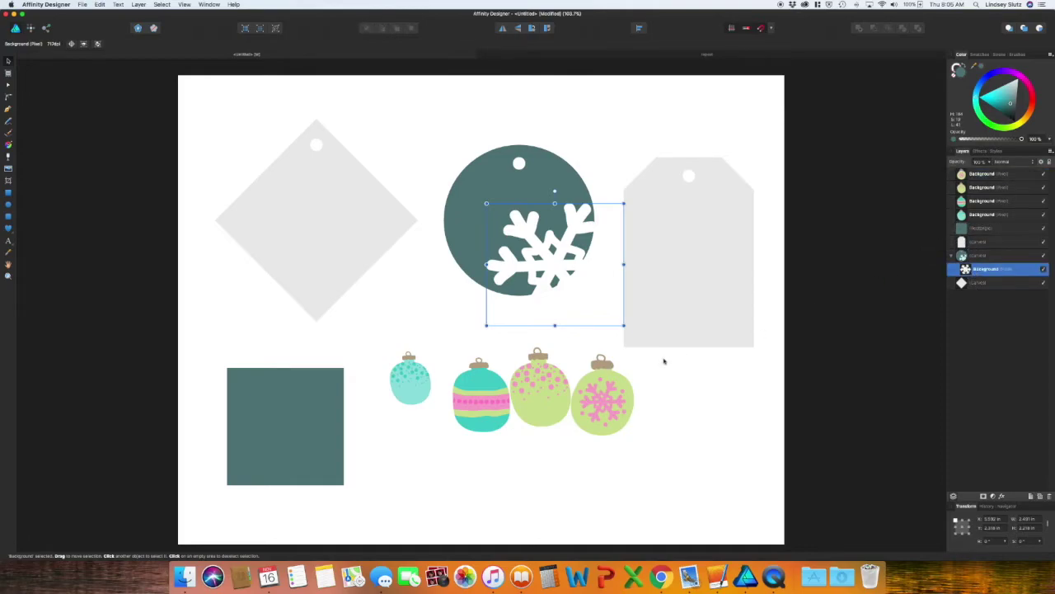
pyautogui.click(672, 416)
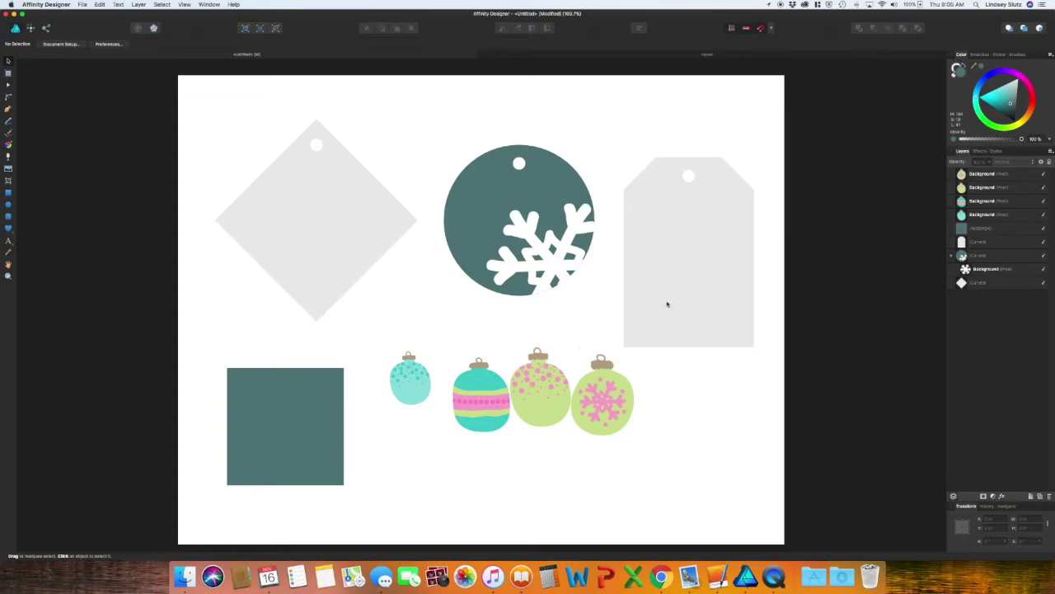
pyautogui.click(1002, 269)
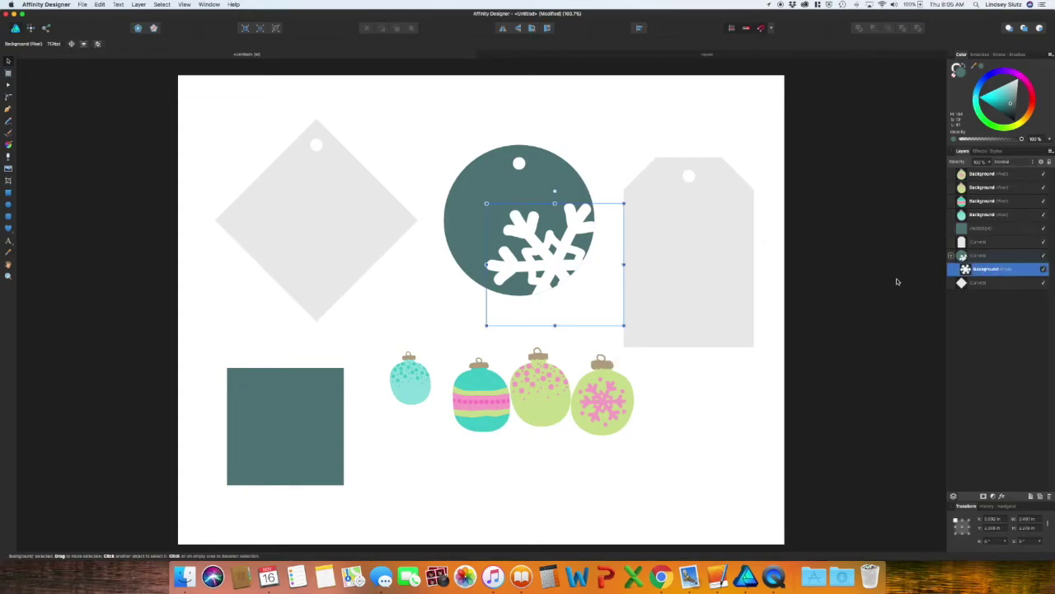
pyautogui.click(708, 394)
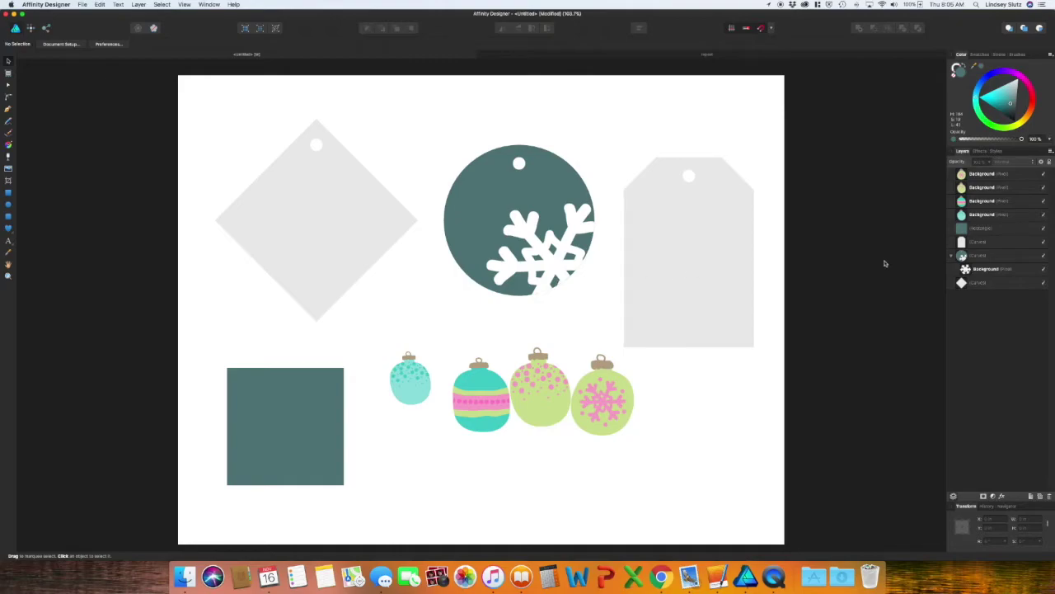
pyautogui.click(990, 269)
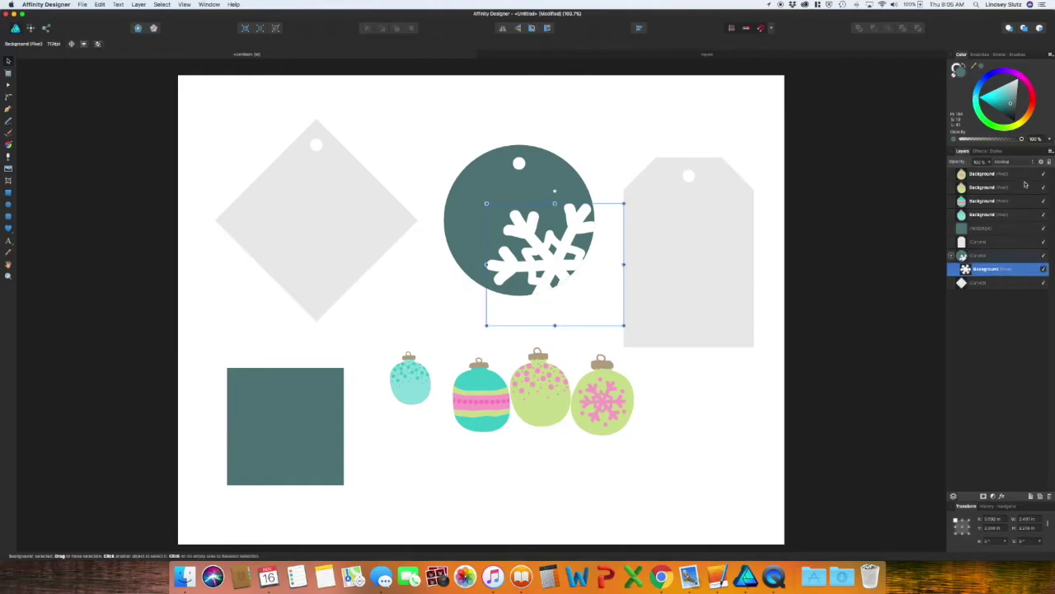
pyautogui.click(991, 163)
pyautogui.moveTo(990, 173); pyautogui.dragTo(937, 172)
pyautogui.click(656, 453)
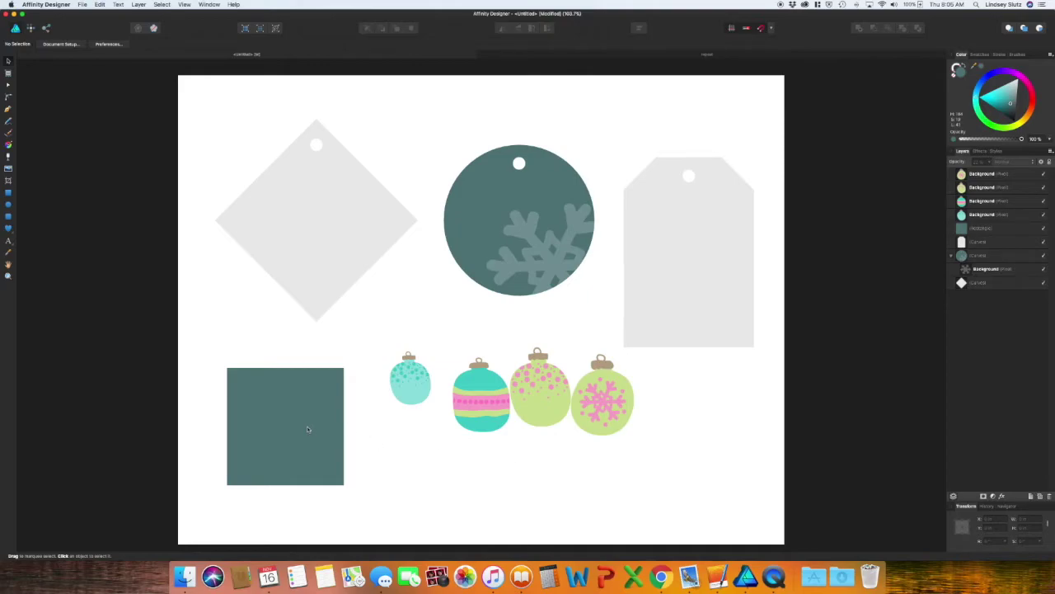
# Step: Move the small teal ornament onto the diamond tag and enlarge it
pyautogui.moveTo(410, 386); pyautogui.dragTo(317, 270)
pyautogui.moveTo(338, 236); pyautogui.dragTo(343, 230)
pyautogui.click(396, 296)
pyautogui.click(314, 268)
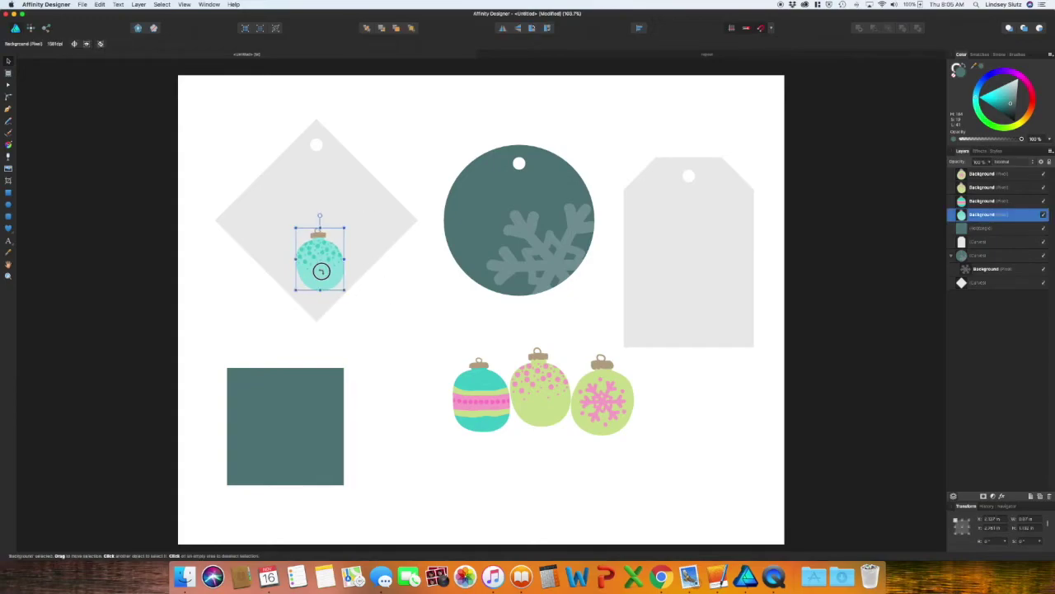
# Step: Fill the diamond with the sampled teal, then lighten it to a 33 tint
pyautogui.click(370, 258)
pyautogui.moveTo(983, 70); pyautogui.dragTo(321, 264)
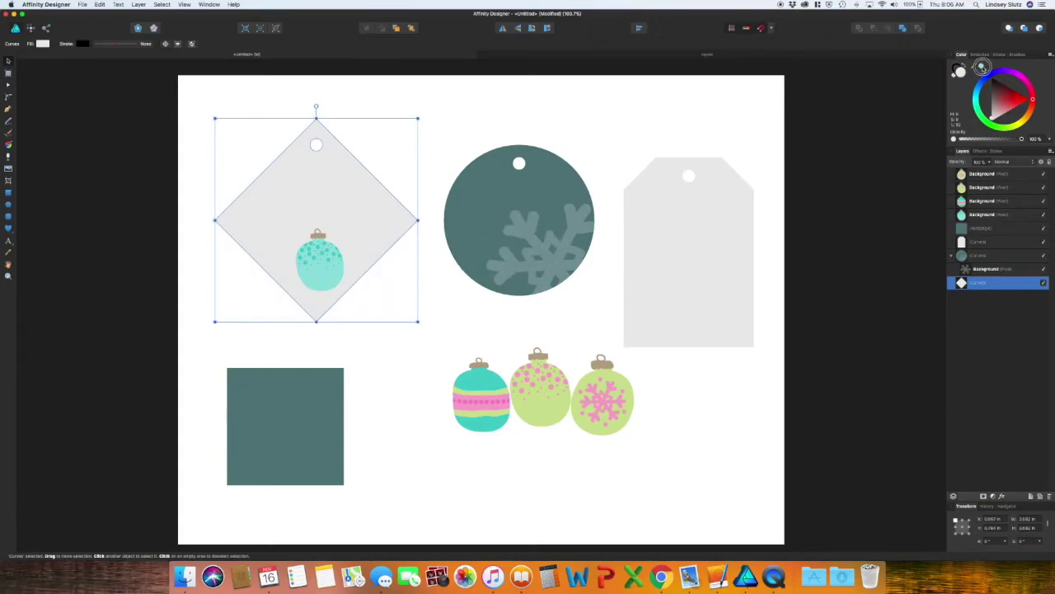
pyautogui.click(981, 66)
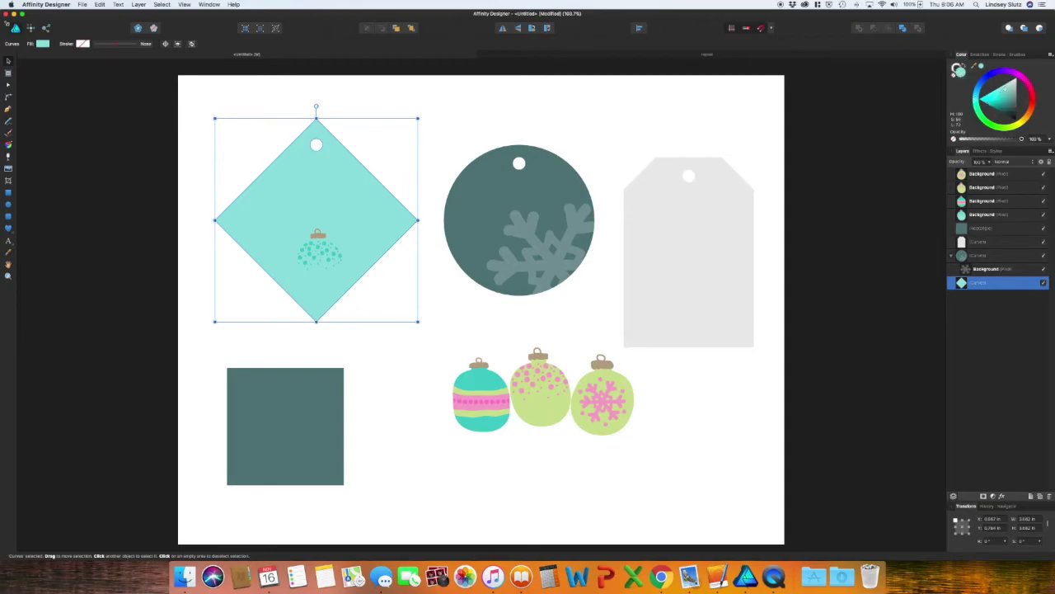
pyautogui.click(42, 42)
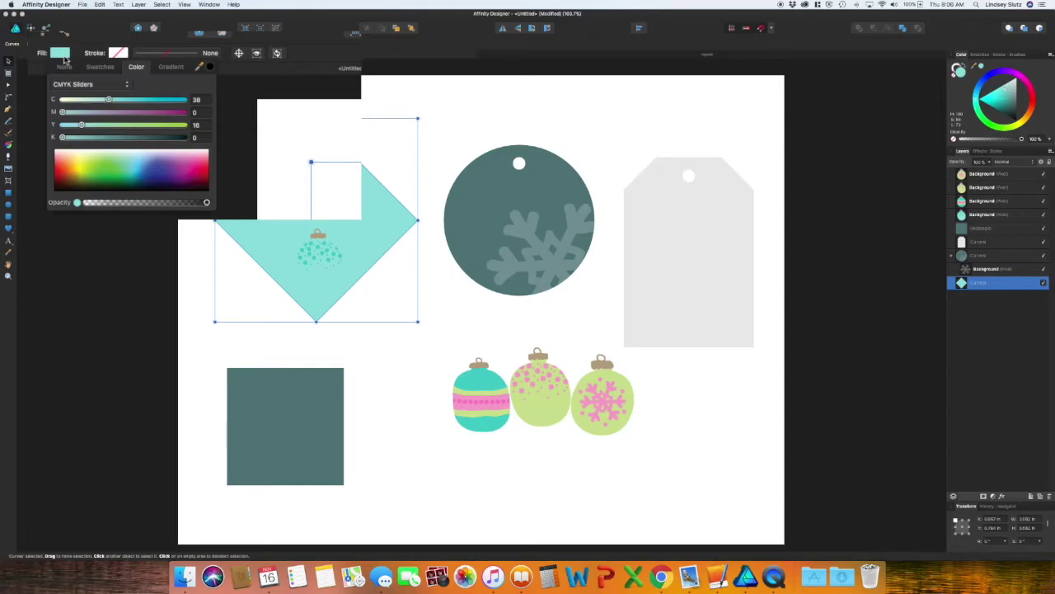
pyautogui.click(81, 86)
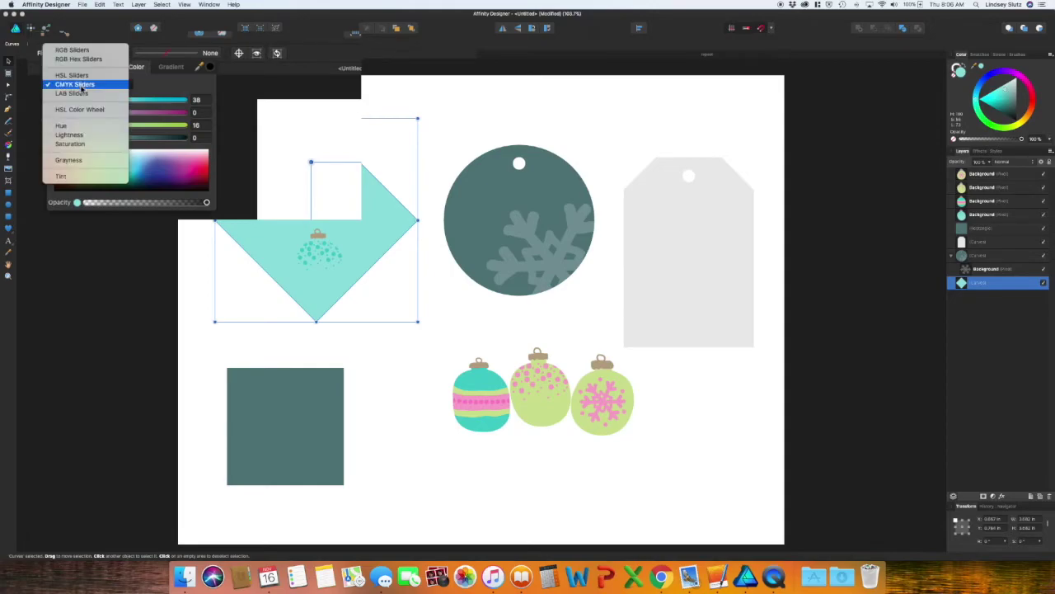
pyautogui.click(91, 176)
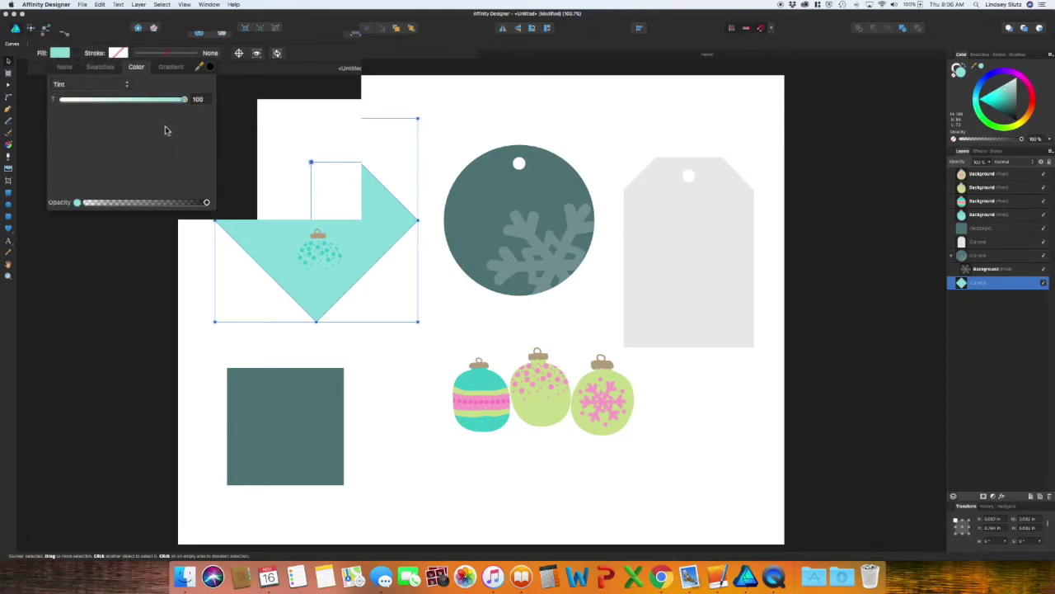
pyautogui.moveTo(184, 99); pyautogui.dragTo(101, 98)
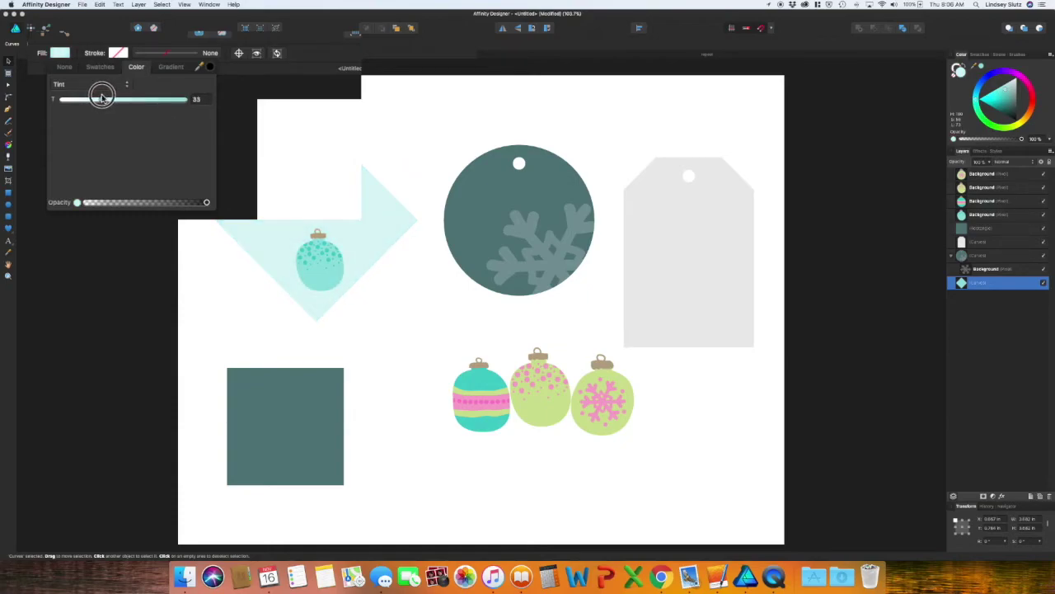
pyautogui.click(176, 278)
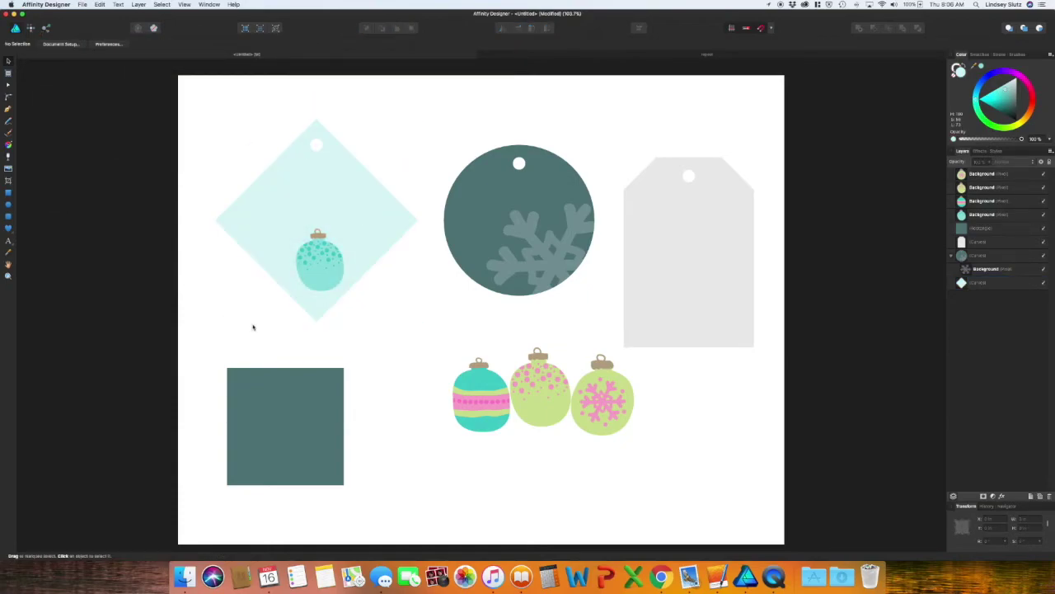
# Step: Move the teal striped ornament onto the grey tag and shrink it
pyautogui.click(490, 401)
pyautogui.click(674, 265)
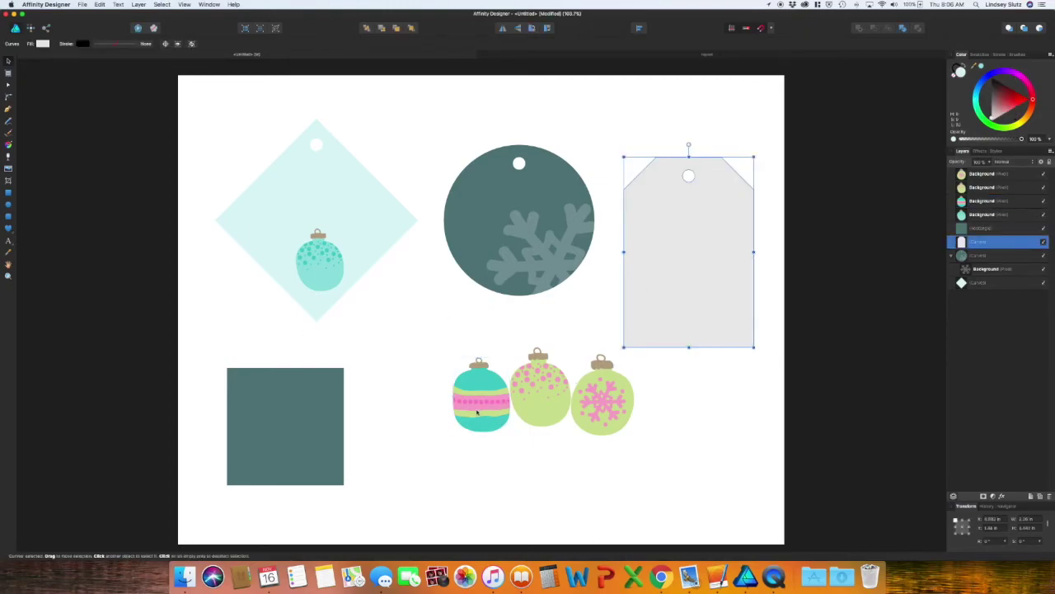
pyautogui.moveTo(477, 412); pyautogui.dragTo(689, 318)
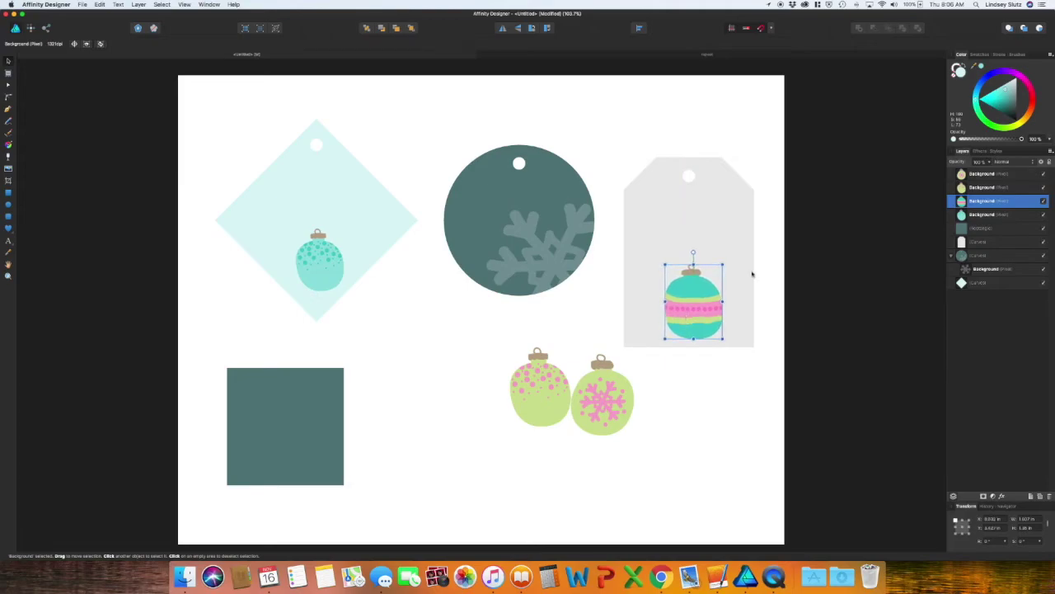
pyautogui.moveTo(723, 264); pyautogui.dragTo(694, 318)
# Step: Shrink the two small ornaments and tilt them on either side of the striped one
pyautogui.moveTo(618, 418); pyautogui.dragTo(668, 419)
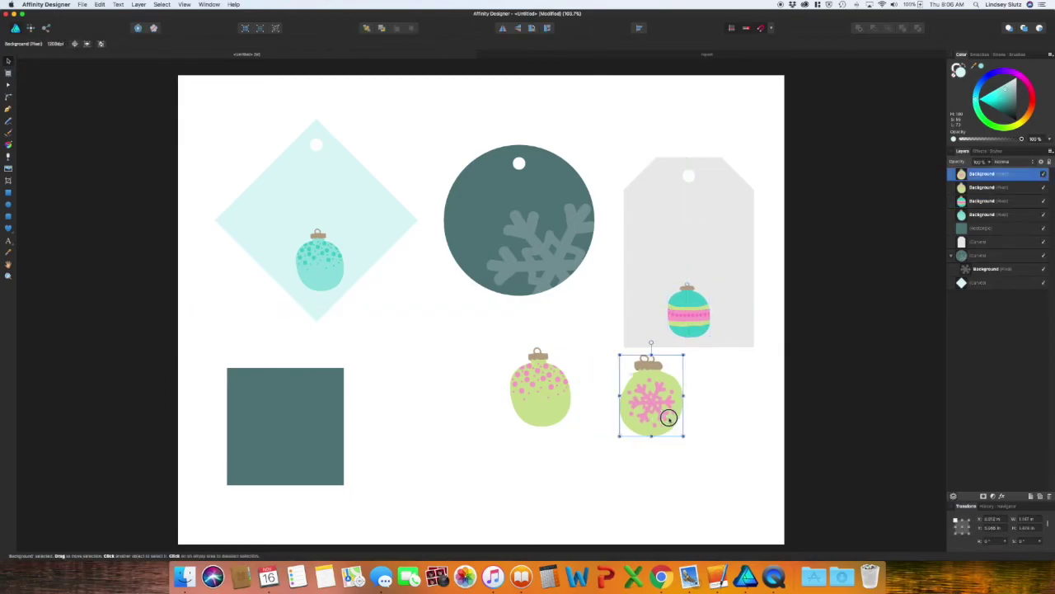
pyautogui.moveTo(619, 355); pyautogui.dragTo(651, 388)
pyautogui.moveTo(545, 402); pyautogui.dragTo(614, 402)
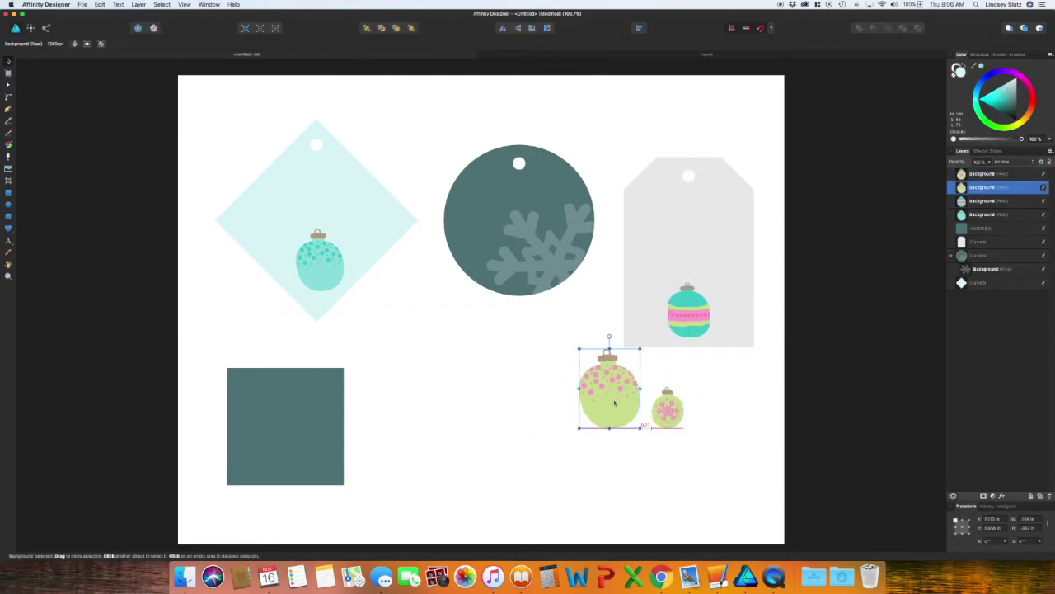
pyautogui.moveTo(579, 348); pyautogui.dragTo(607, 386)
pyautogui.click(693, 469)
pyautogui.click(668, 409)
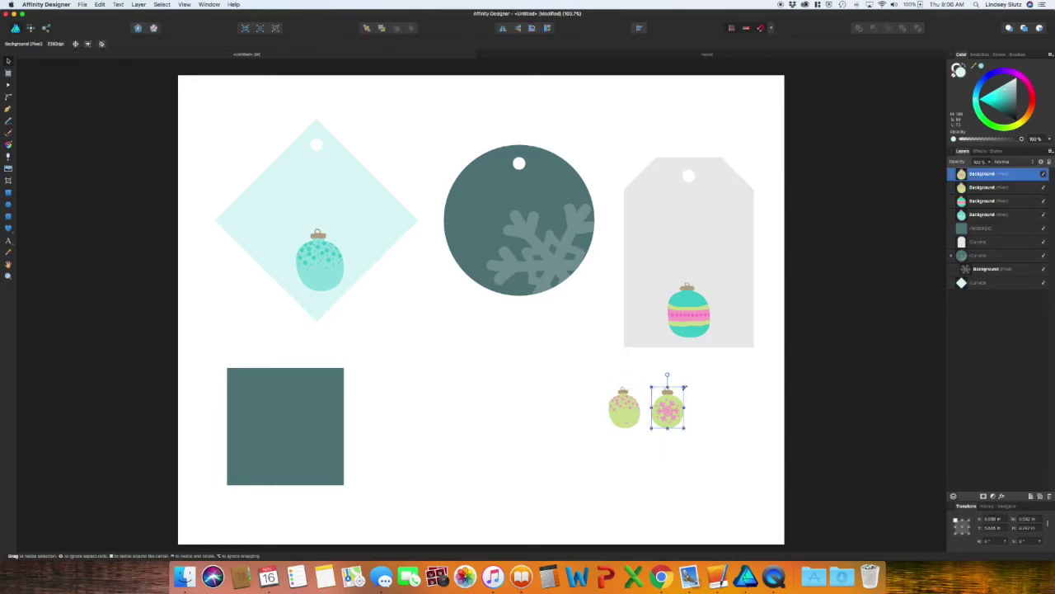
pyautogui.moveTo(686, 384); pyautogui.dragTo(735, 322)
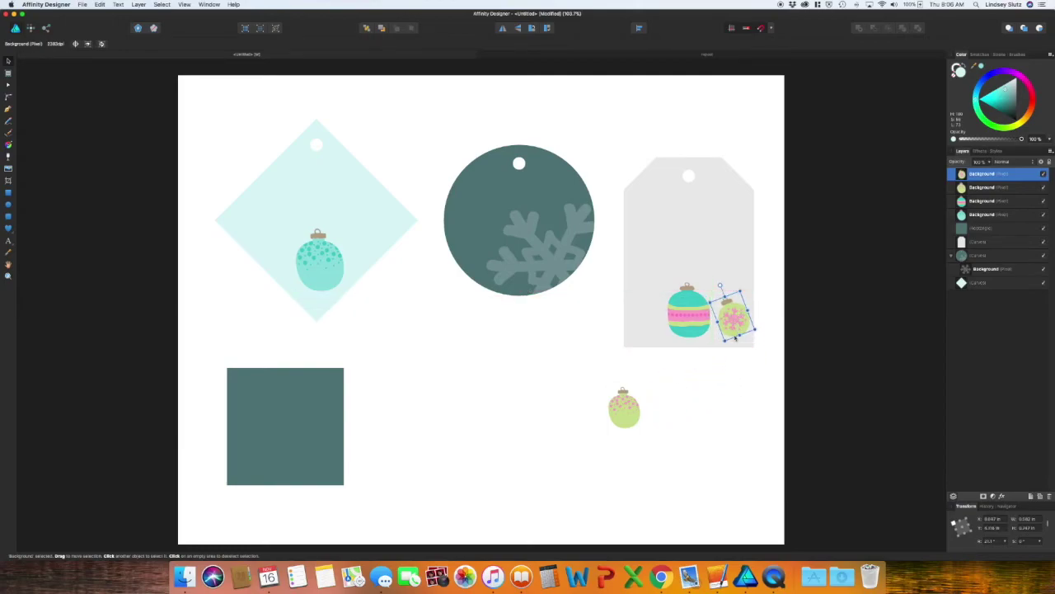
pyautogui.click(627, 408)
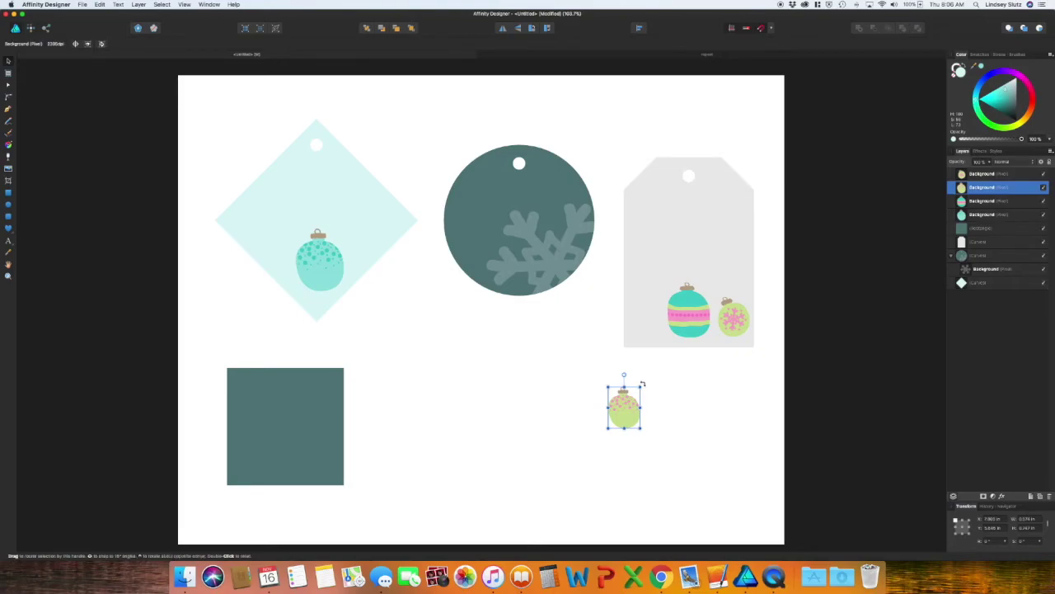
pyautogui.moveTo(641, 388); pyautogui.dragTo(657, 313)
pyautogui.click(696, 389)
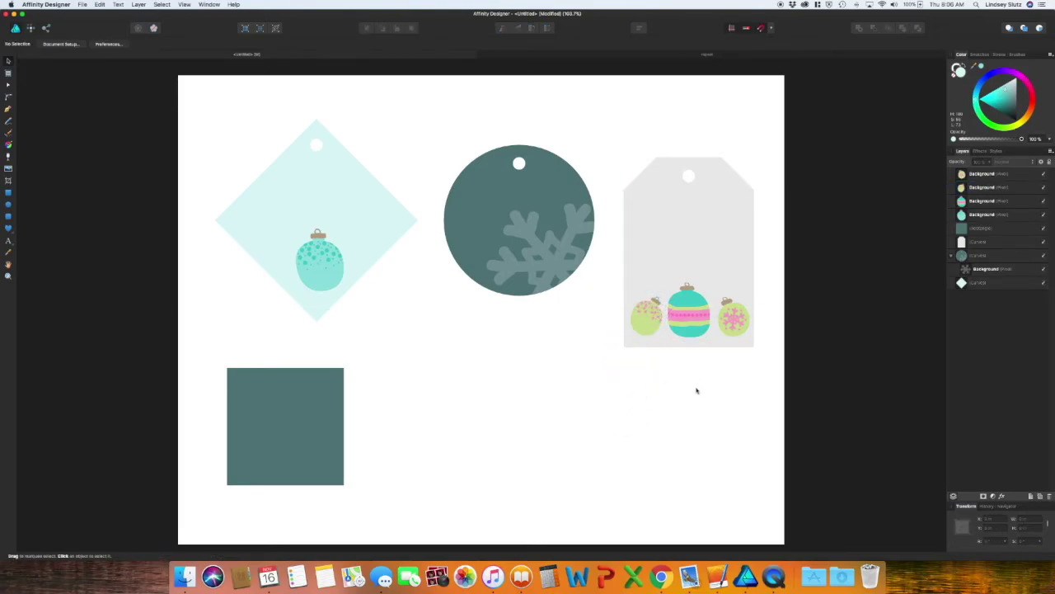
# Step: Scale the three ornaments down together and centre them along the tag's bottom
pyautogui.click(689, 311)
pyautogui.click(706, 388)
pyautogui.click(734, 318)
pyautogui.keyDown('shift'); pyautogui.click(689, 312); pyautogui.keyUp('shift')
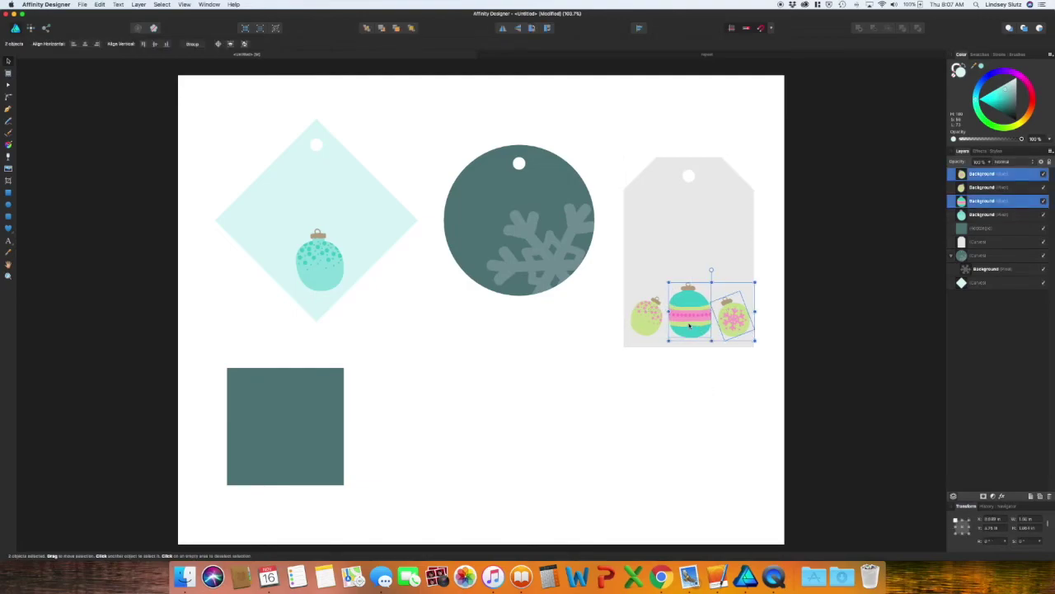
pyautogui.keyDown('shift'); pyautogui.click(648, 320); pyautogui.keyUp('shift')
pyautogui.moveTo(751, 283); pyautogui.dragTo(737, 287)
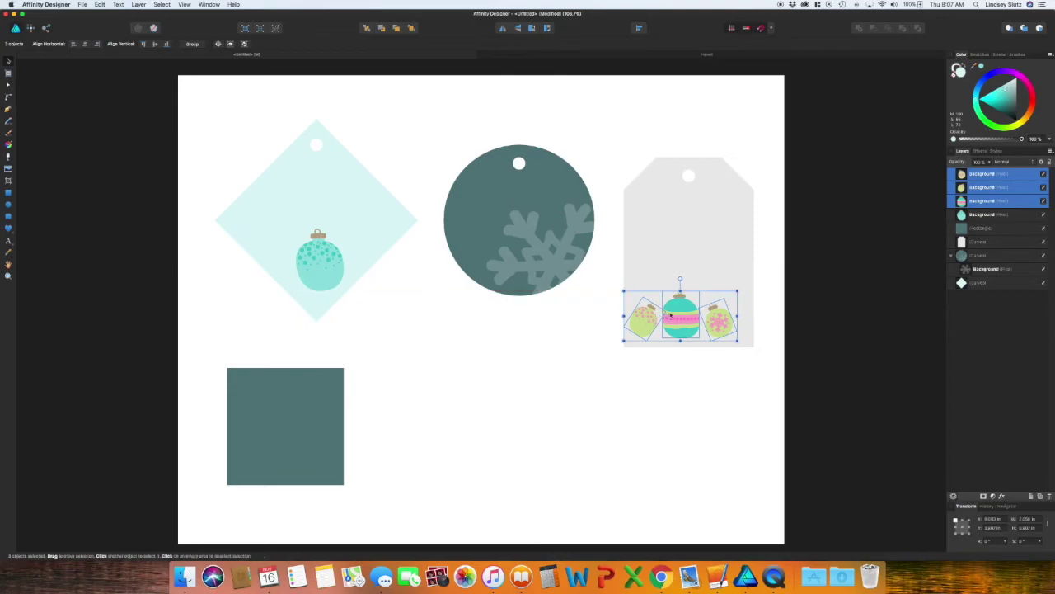
pyautogui.moveTo(676, 313); pyautogui.dragTo(683, 314)
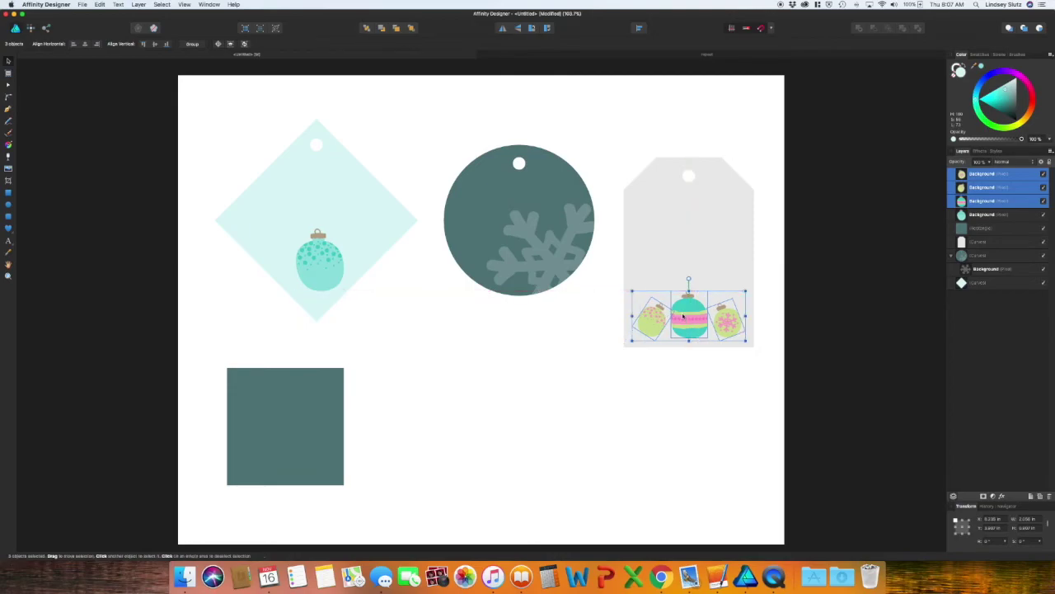
pyautogui.click(700, 416)
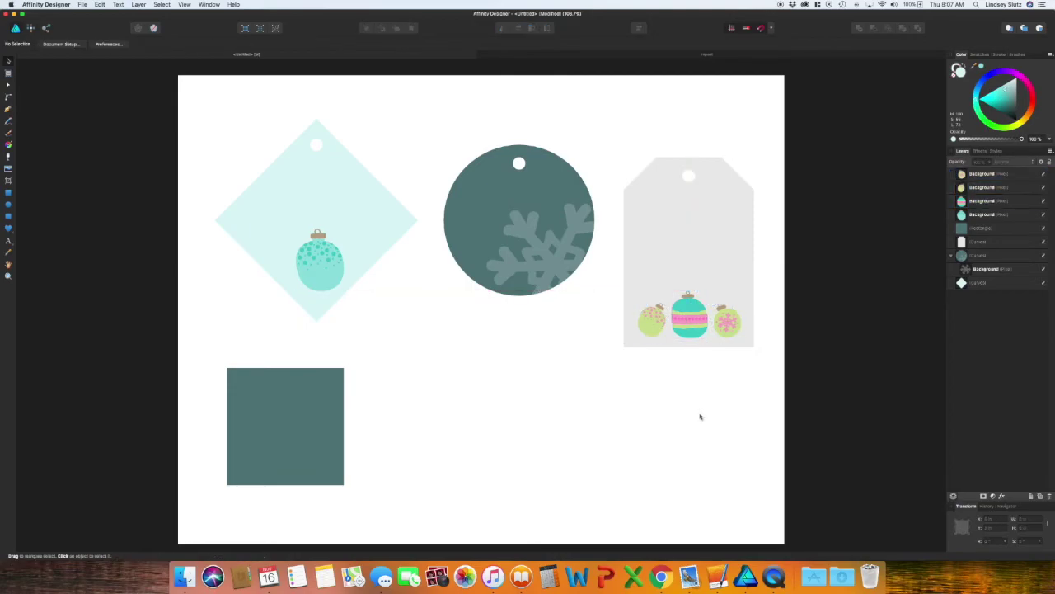
pyautogui.click(712, 240)
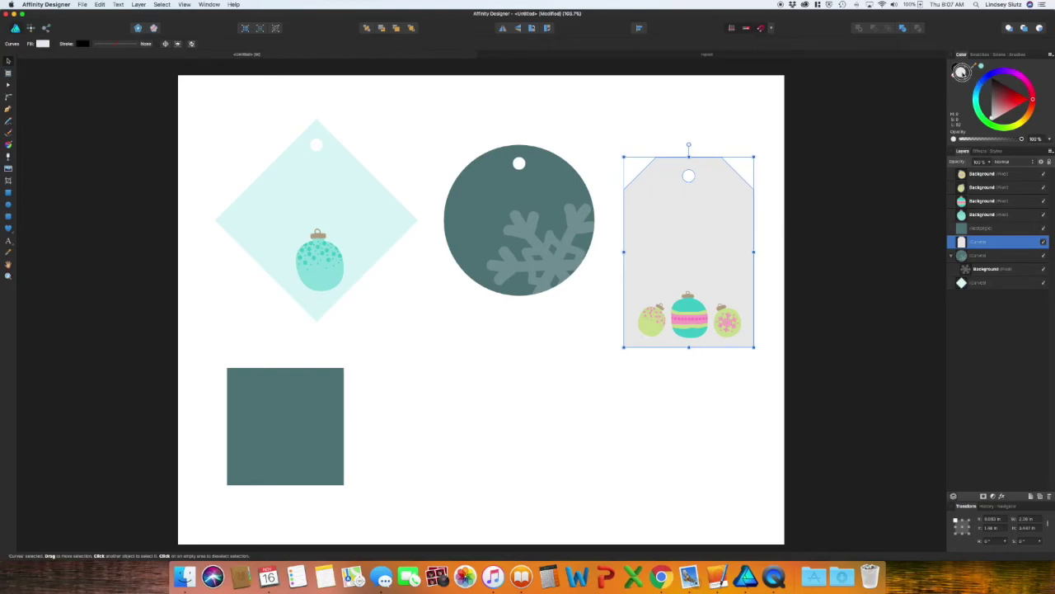
# Step: Give the tall tag a sampled tan fill at a 34% tint, with no outline
pyautogui.moveTo(995, 63); pyautogui.dragTo(688, 295)
pyautogui.click(956, 73)
pyautogui.click(977, 67)
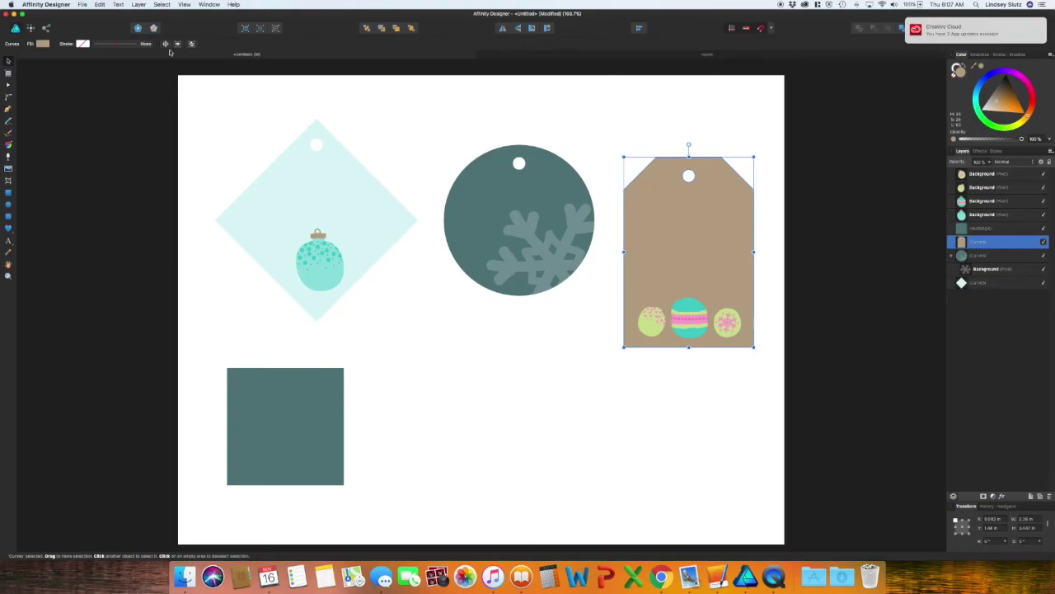
pyautogui.click(43, 43)
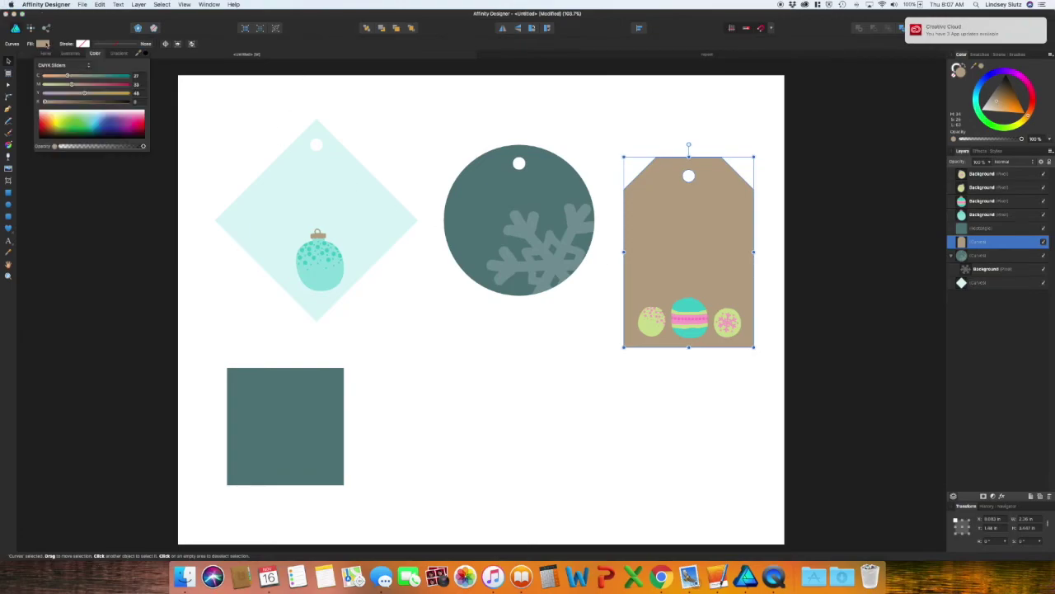
pyautogui.click(57, 65)
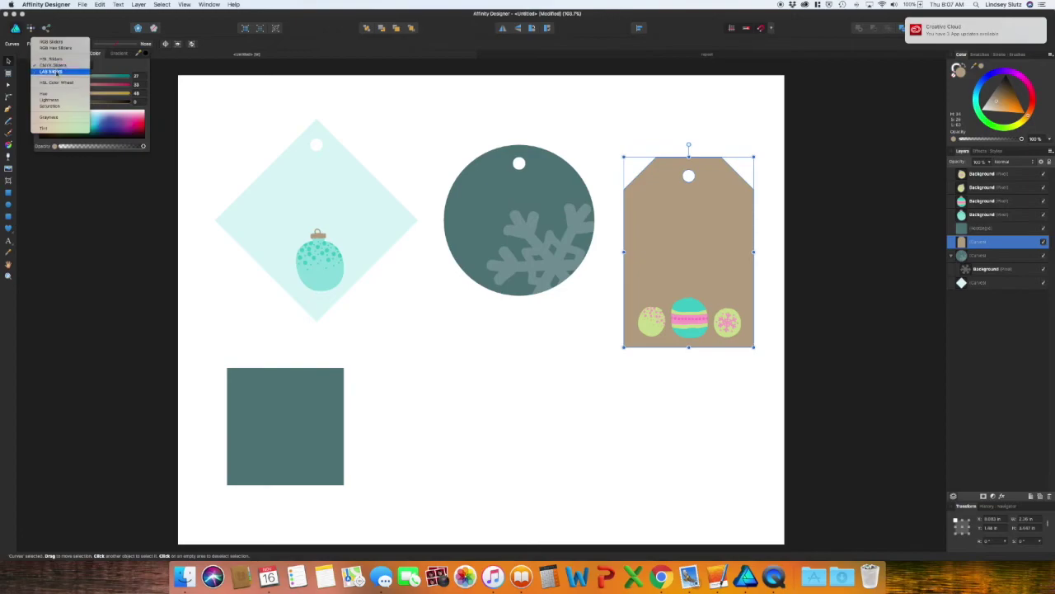
pyautogui.click(49, 93)
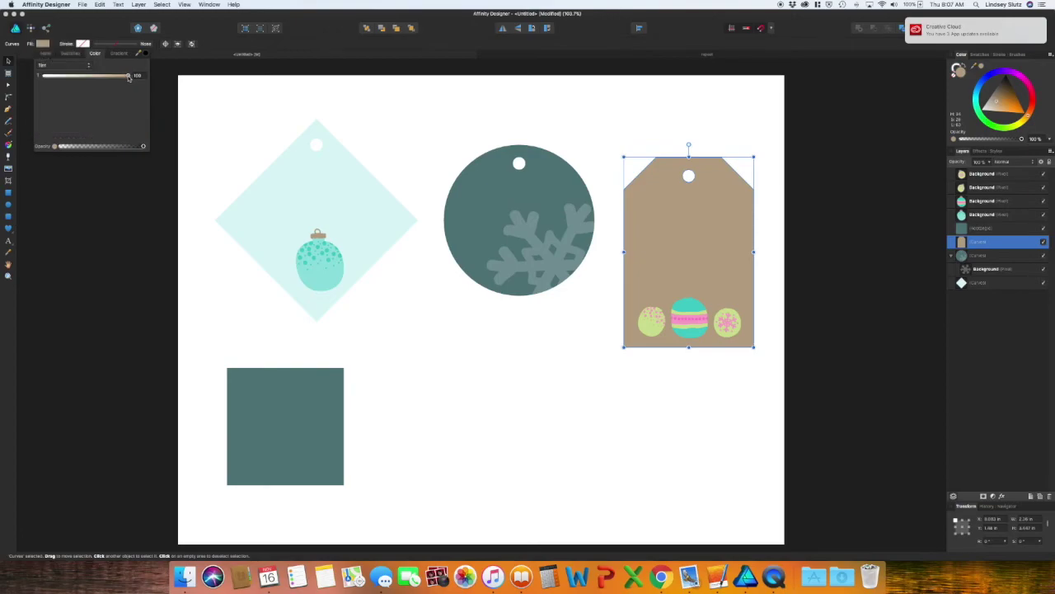
pyautogui.moveTo(128, 78); pyautogui.dragTo(61, 75)
# Step: Delete the leftover dark teal square
pyautogui.click(370, 405)
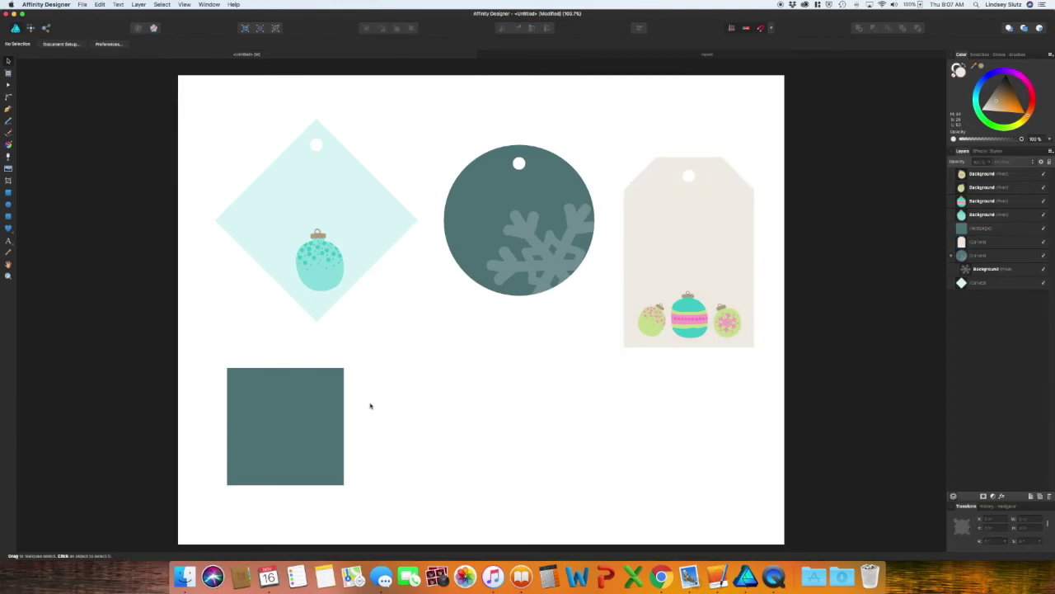
pyautogui.click(319, 424)
pyautogui.press('Delete')
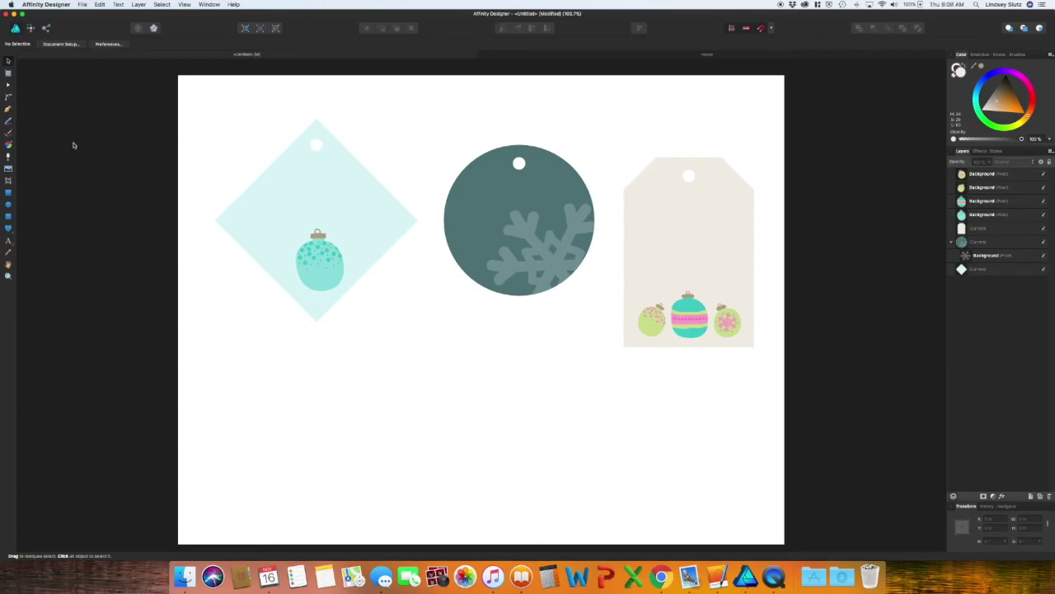
# Step: Type 'To:' and 'From:' on two lines as artistic text on the diamond tag
pyautogui.click(9, 240)
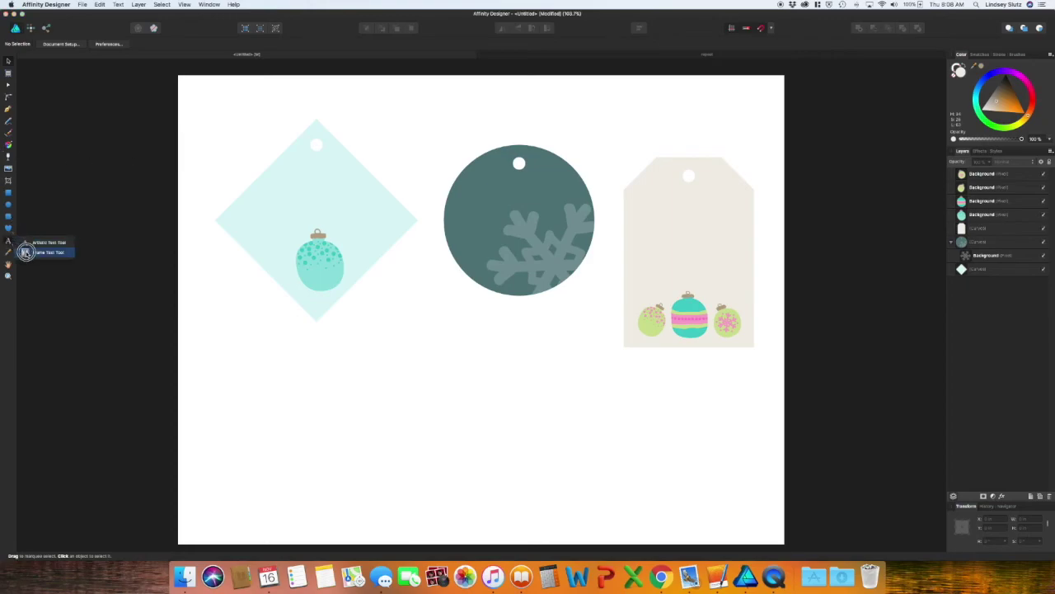
pyautogui.click(25, 244)
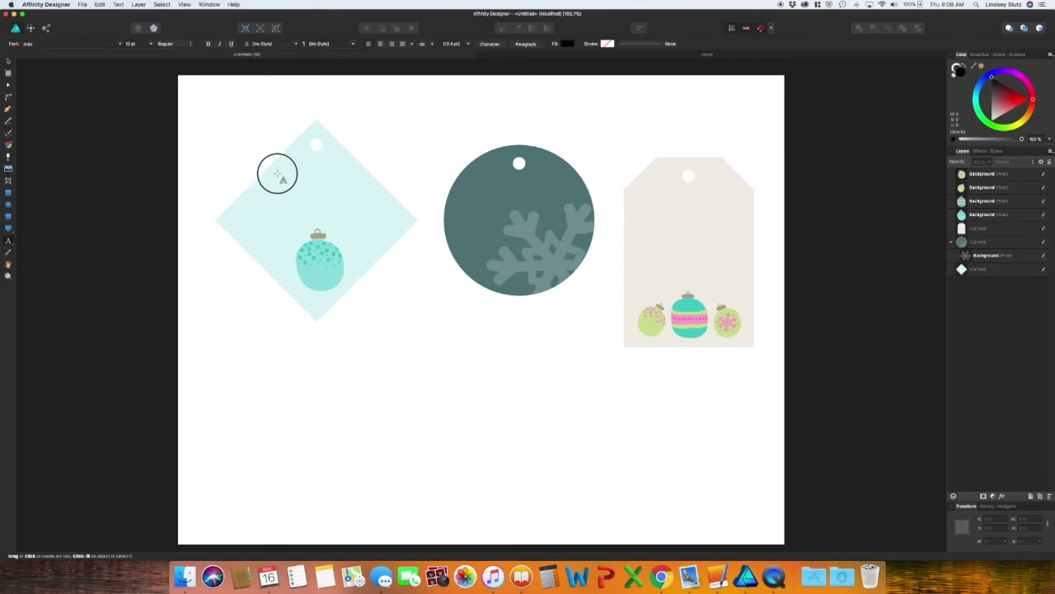
pyautogui.moveTo(280, 173); pyautogui.dragTo(295, 188)
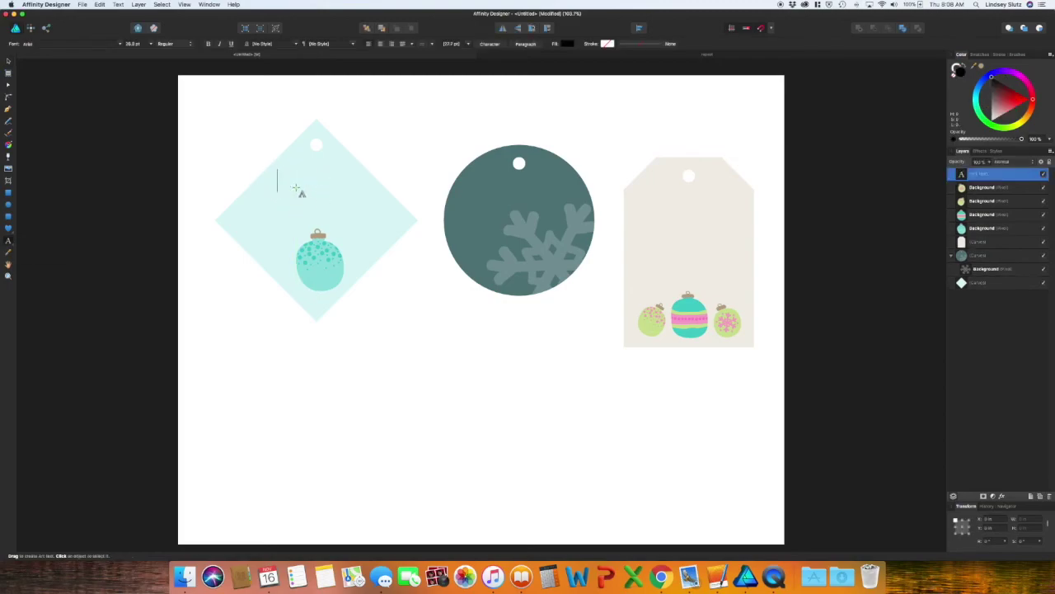
pyautogui.write('To:')
pyautogui.press('Return')
pyautogui.write('Fr ')
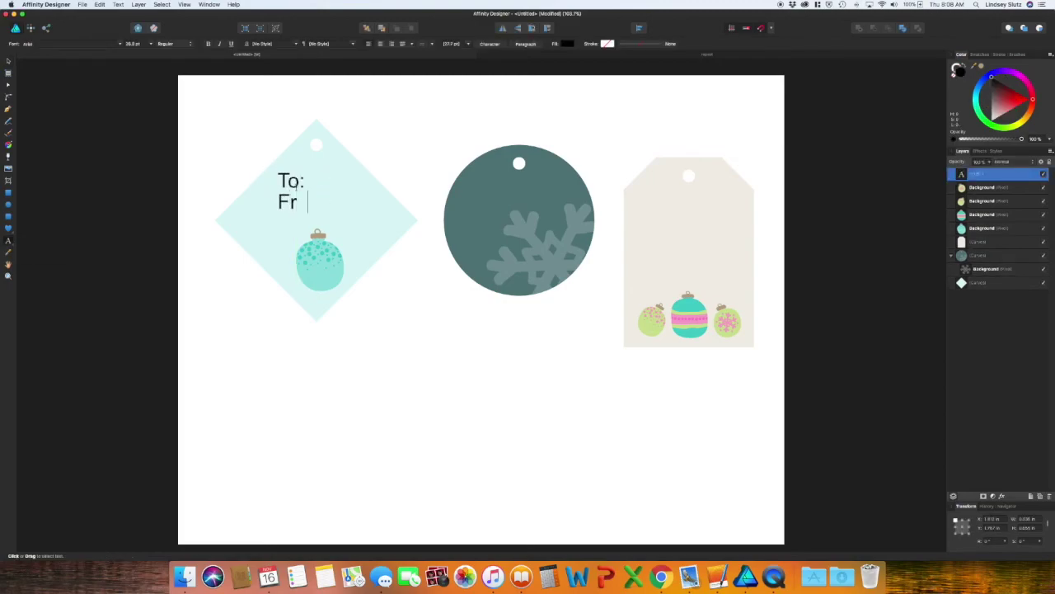
pyautogui.write('om:')
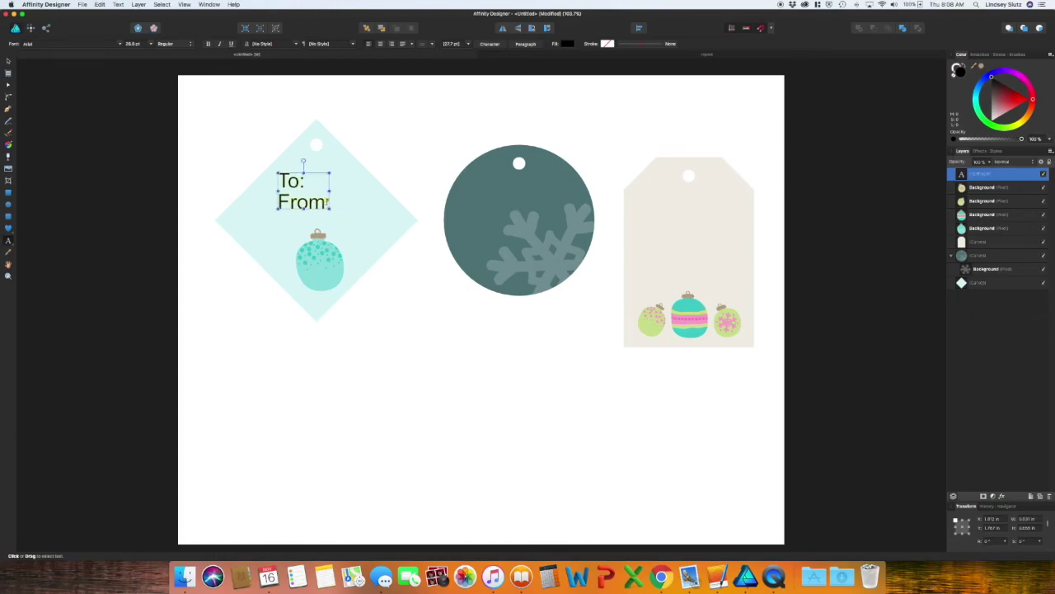
# Step: Style the To:/From: text in a handwritten font at 14 pt with a teal fill
pyautogui.press('super+a')
pyautogui.click(120, 43)
pyautogui.click(124, 305)
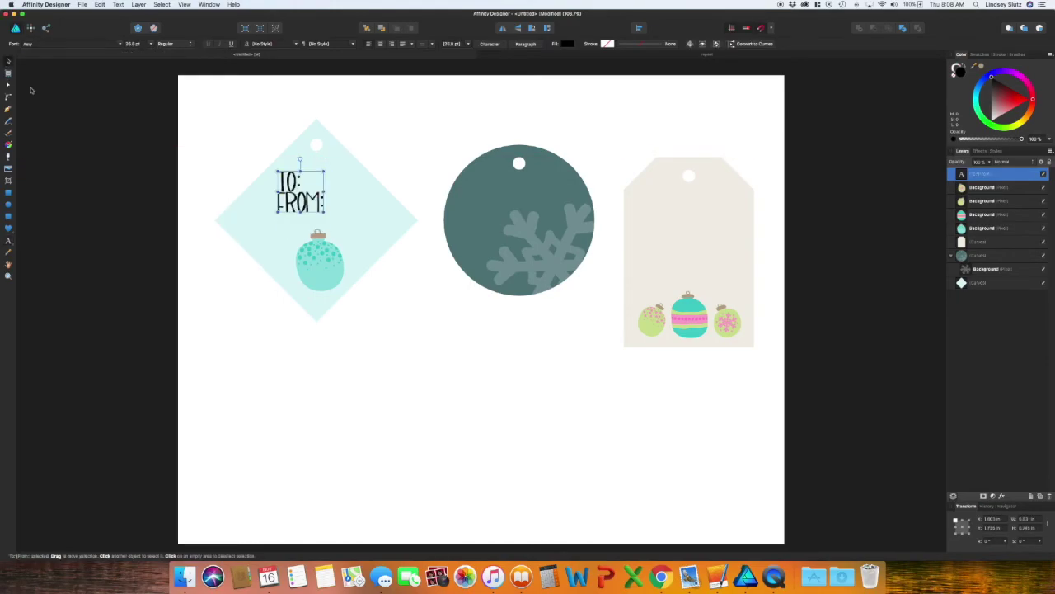
pyautogui.click(151, 43)
pyautogui.click(136, 156)
pyautogui.press('Escape')
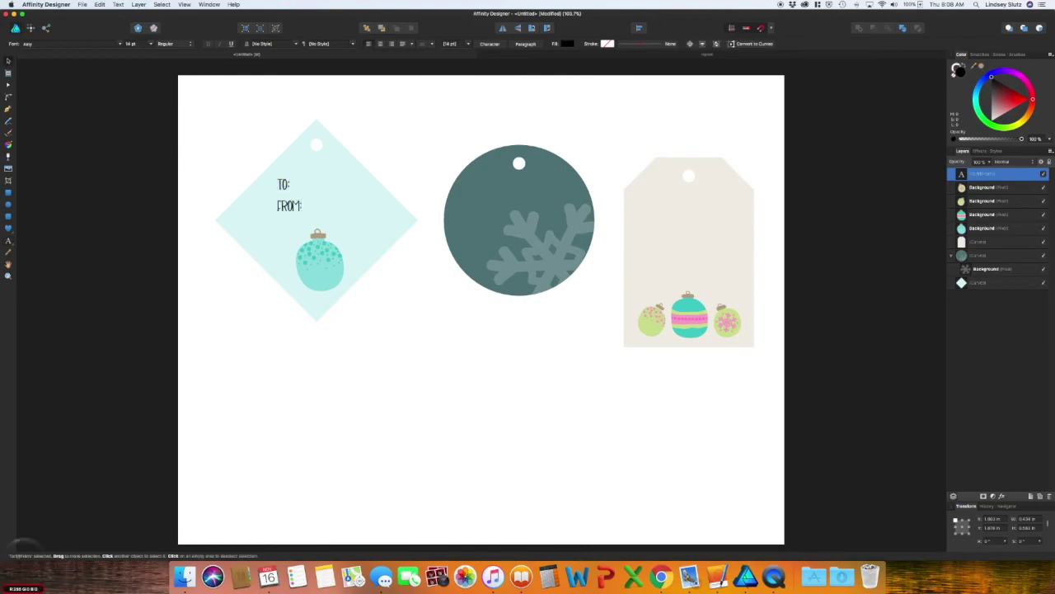
pyautogui.click(959, 70)
# Step: Copy the label onto the circle and beige tags, then duplicate all tags into a second row
pyautogui.moveTo(290, 195); pyautogui.dragTo(654, 228)
pyautogui.click(495, 281)
pyautogui.click(428, 293)
pyautogui.press('super+a')
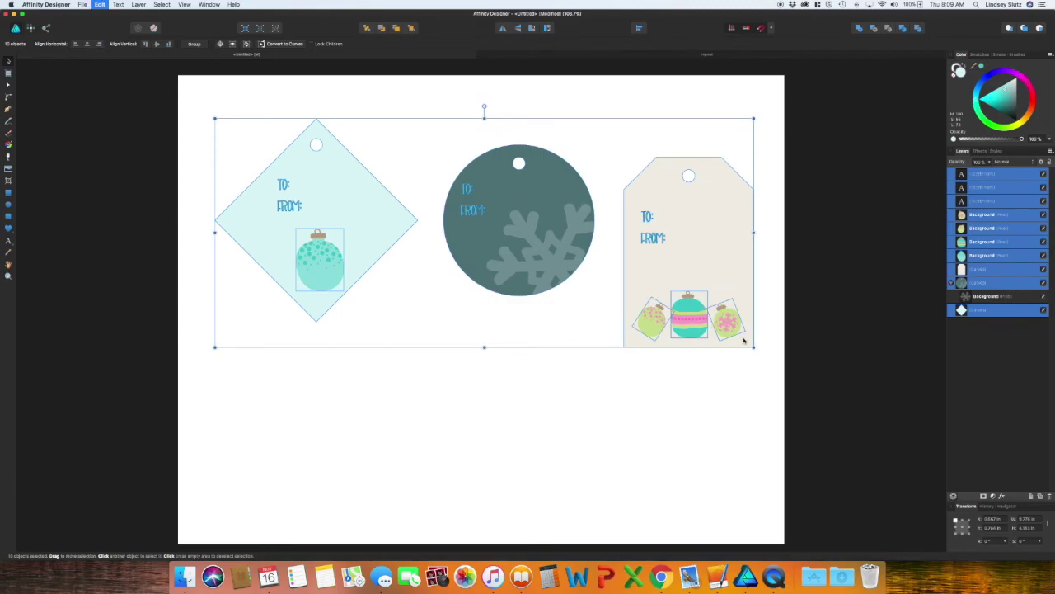
pyautogui.press('super+j')
# Step: Move the duplicated tag row below the first and shift the top row up slightly
pyautogui.moveTo(744, 340); pyautogui.dragTo(662, 450)
pyautogui.click(610, 205)
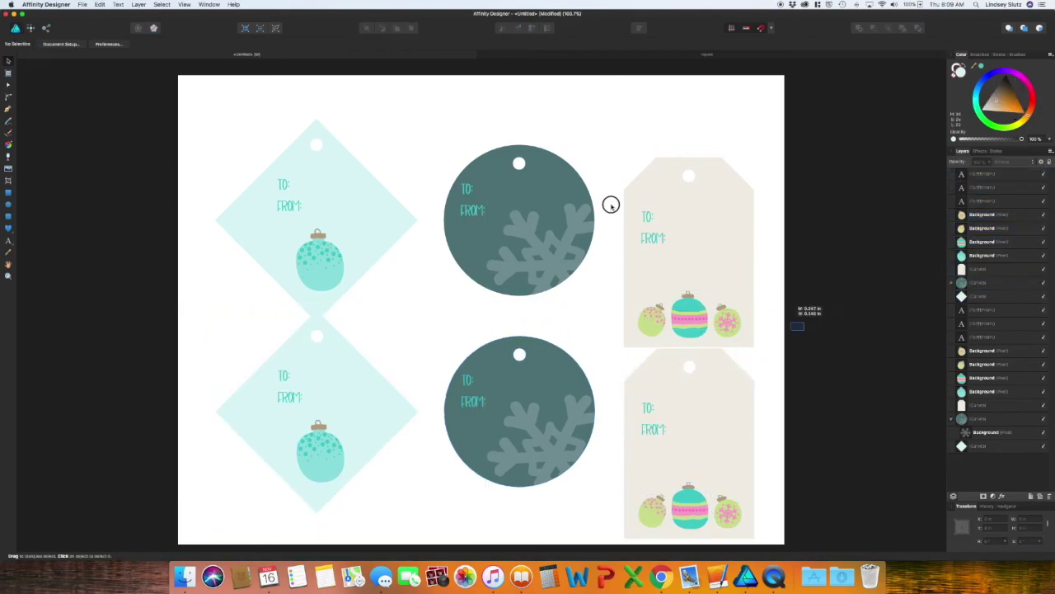
pyautogui.moveTo(196, 75); pyautogui.dragTo(823, 332)
pyautogui.moveTo(709, 245); pyautogui.dragTo(710, 218)
pyautogui.click(808, 464)
# Step: Change the TO:/FROM: text on both circle tags to a light grey fill
pyautogui.click(985, 188)
pyautogui.keyDown('super'); pyautogui.click(986, 323); pyautogui.keyUp('super')
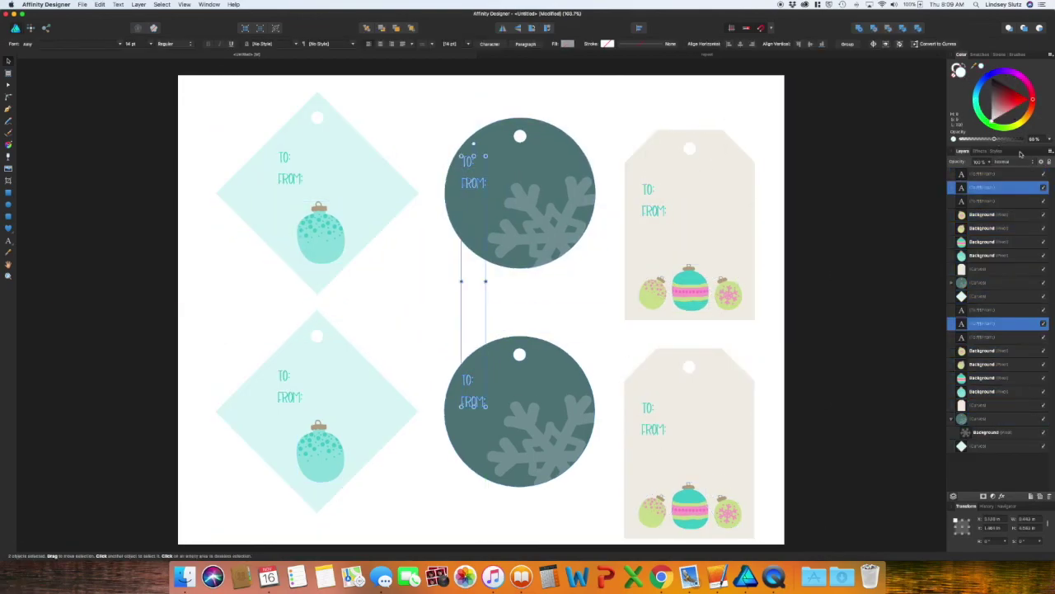
pyautogui.click(798, 292)
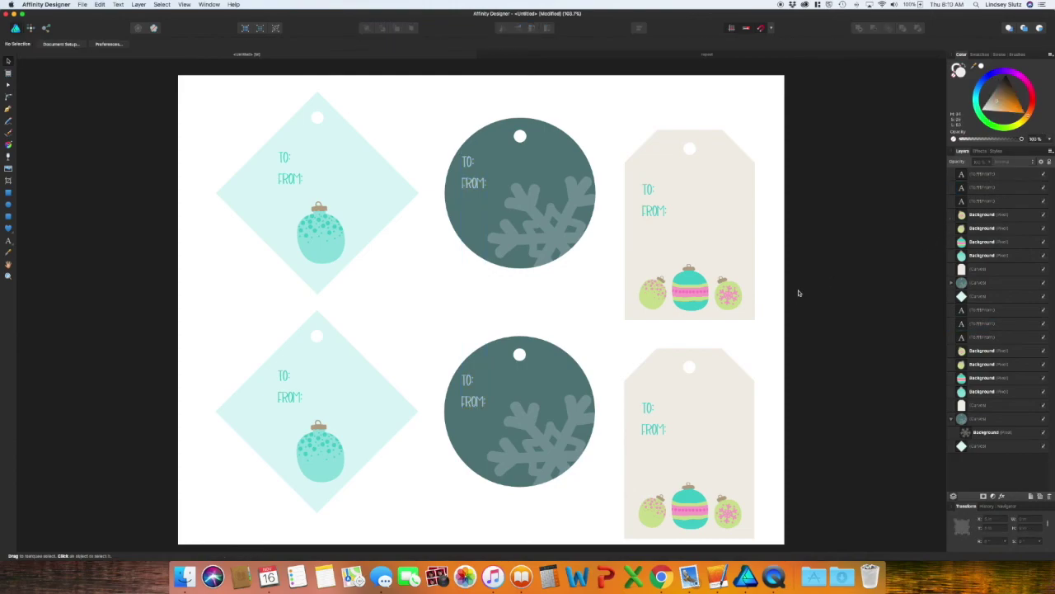